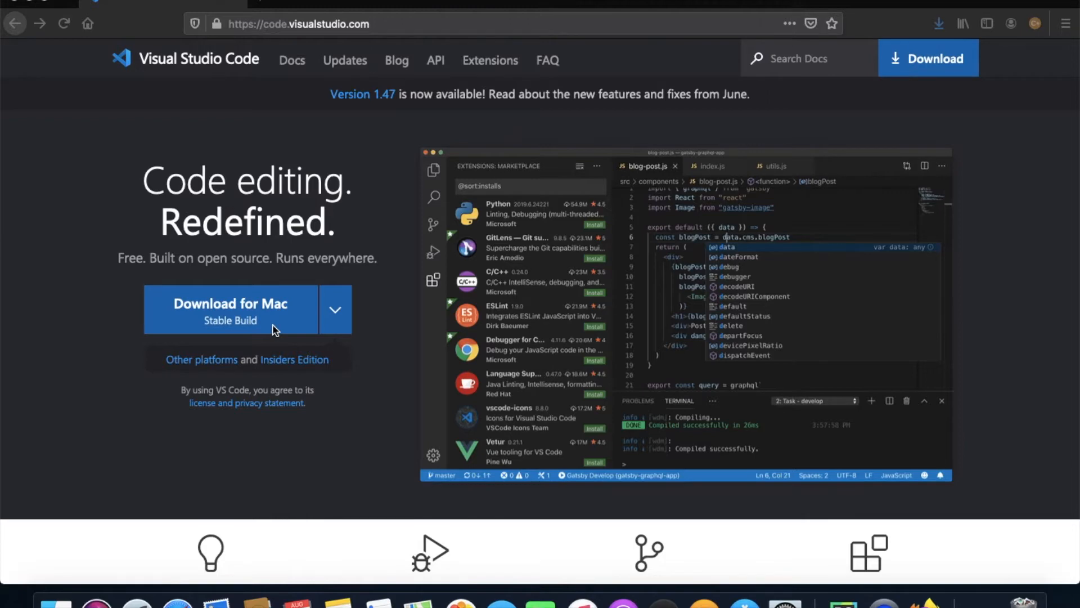
Request the stable Visual Studio Code build for Mac, cancel opening the ZIP file and put the browser window away.
{"action": "left_click", "coordinate": [275, 323]}
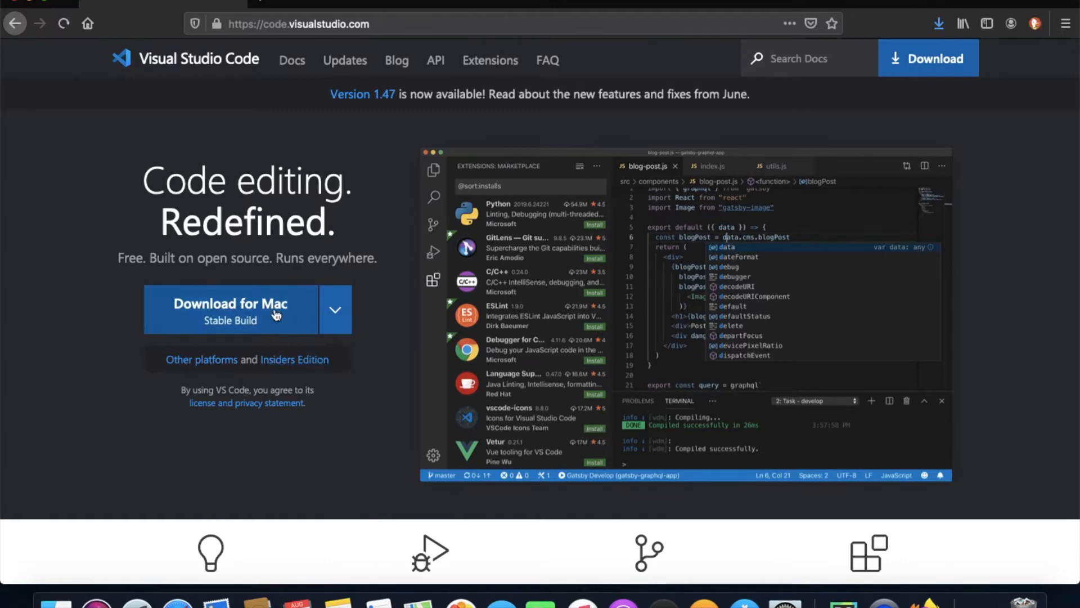
{"action": "left_click", "coordinate": [275, 315]}
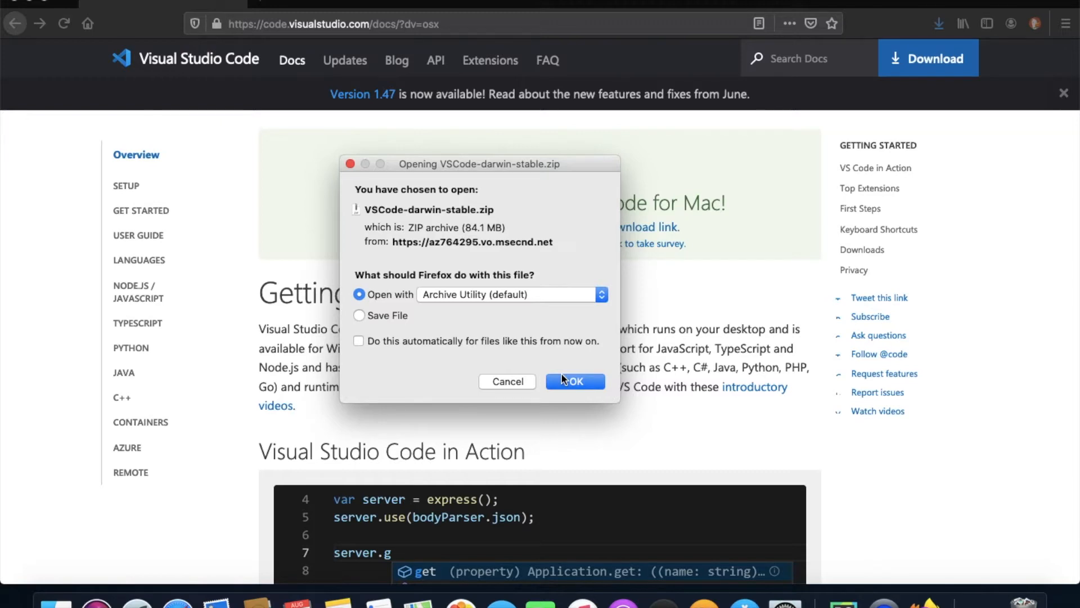
{"action": "left_click", "coordinate": [523, 381]}
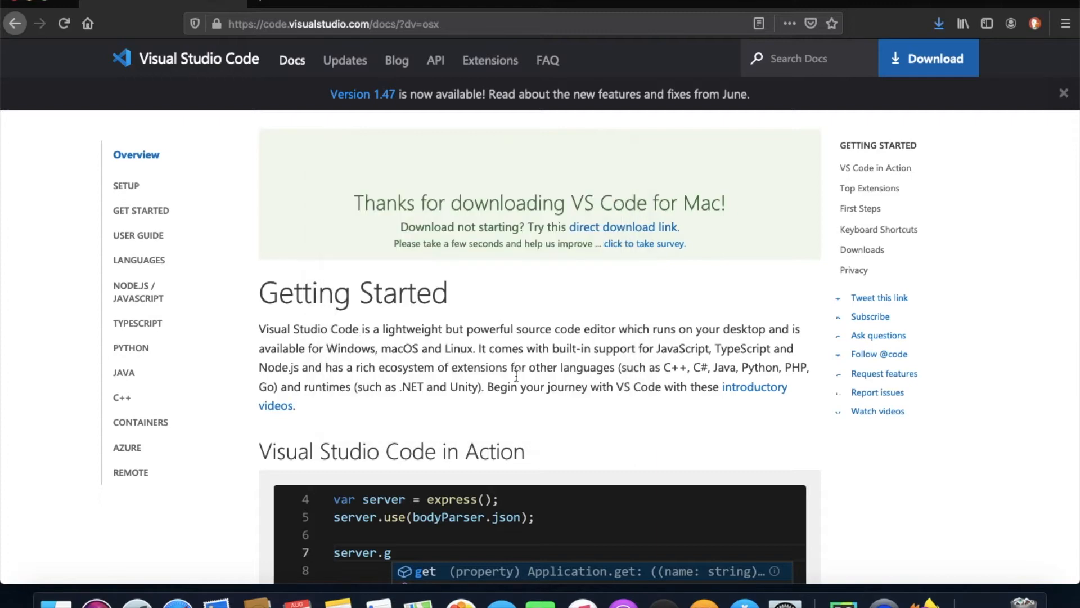
{"action": "left_click", "coordinate": [31, 1]}
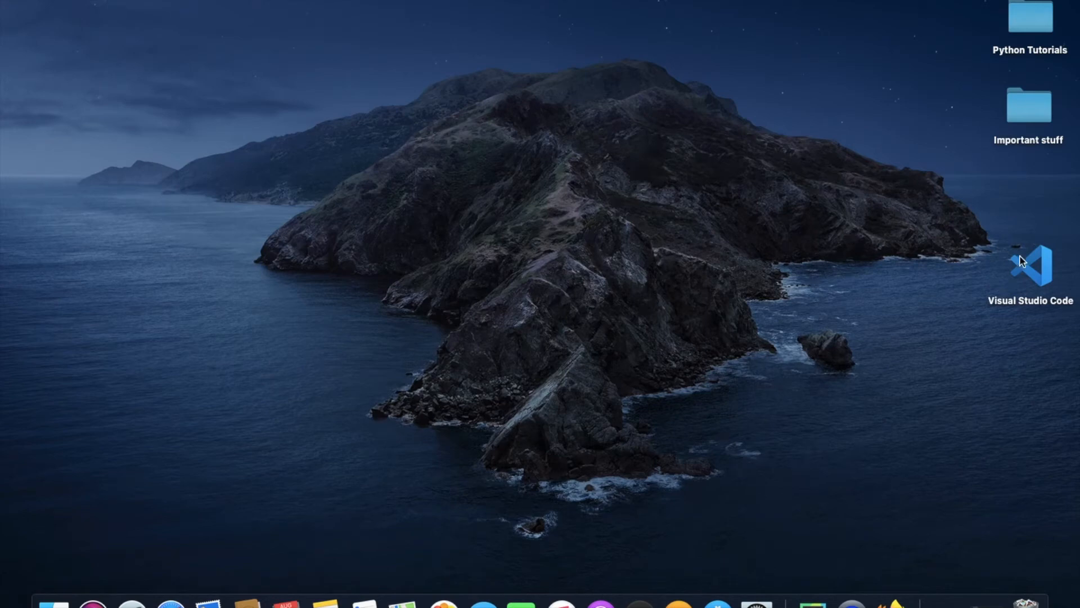
Launch Visual Studio Code from the desktop, allow the downloaded app to open and close its release notes.
{"action": "double_click", "coordinate": [1032, 273]}
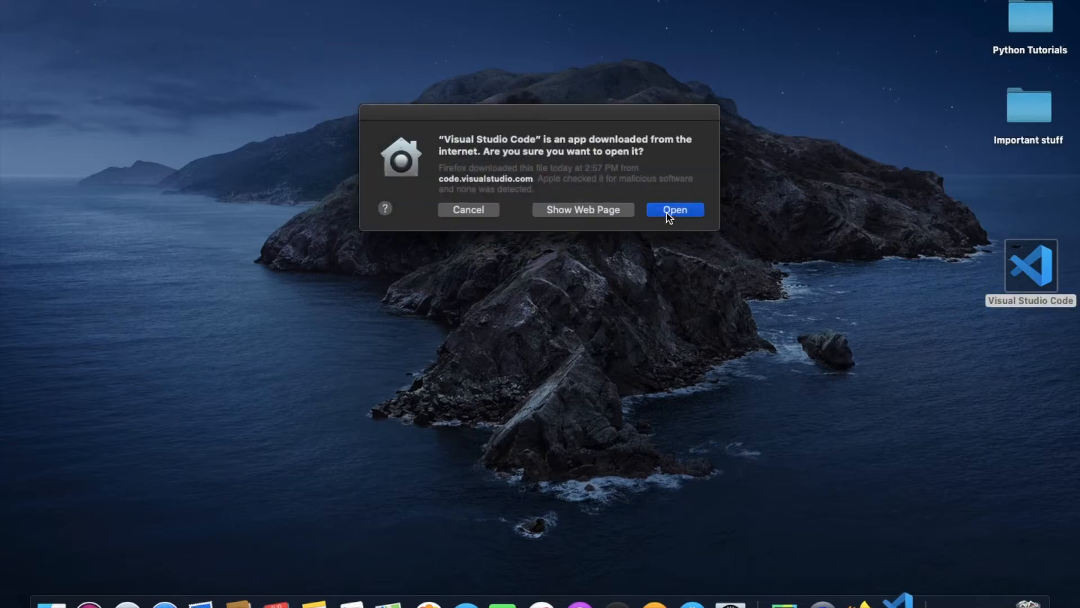
{"action": "left_click", "coordinate": [674, 209]}
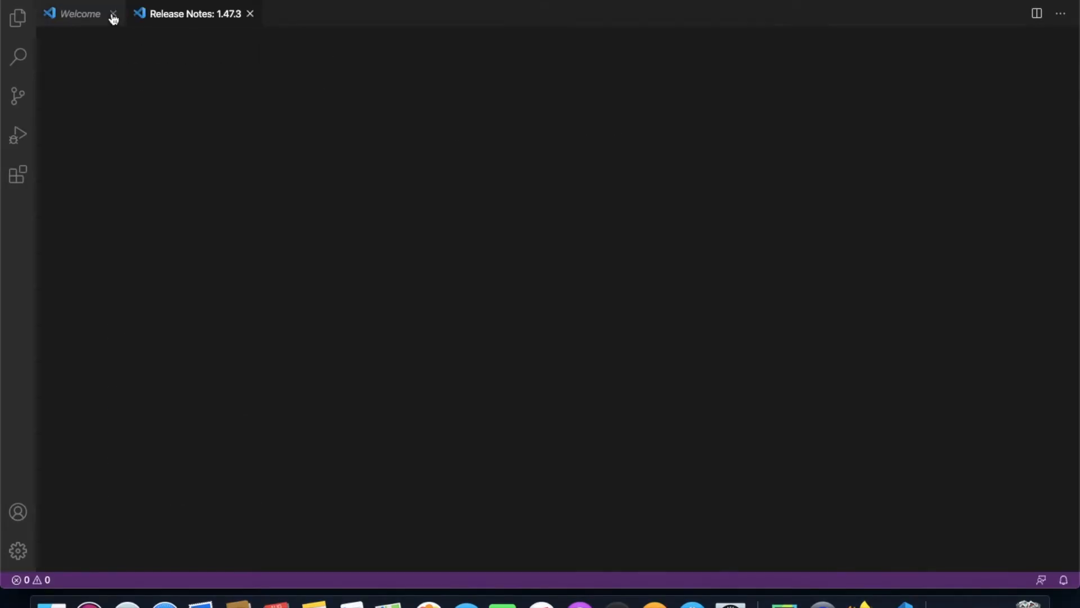
{"action": "left_click", "coordinate": [251, 15]}
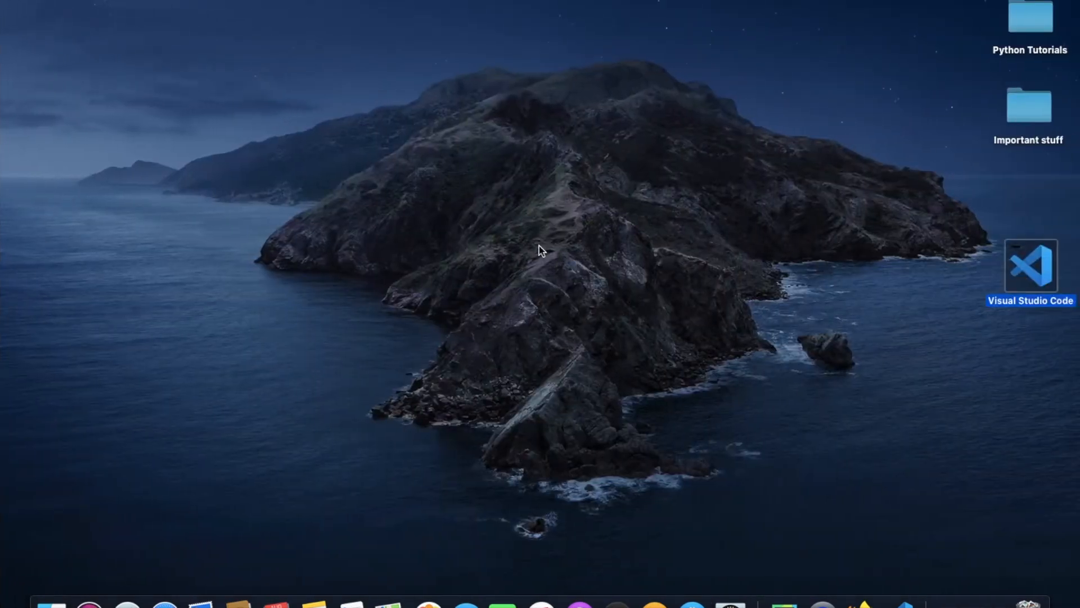
Create a new folder named Tutorials on the desktop.
{"action": "left_click", "coordinate": [539, 245]}
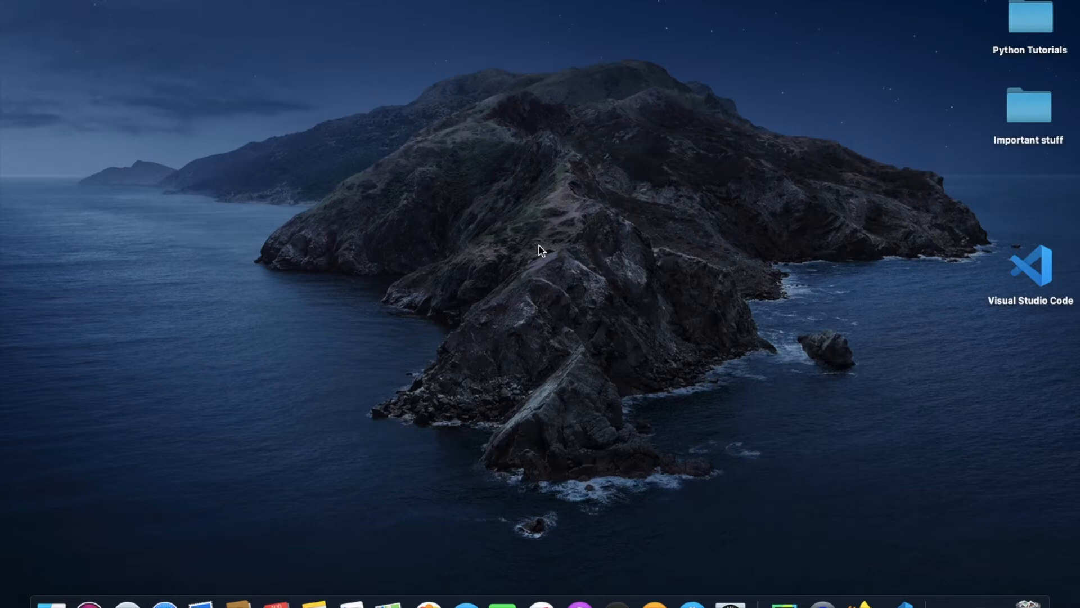
{"action": "key", "text": "v"}
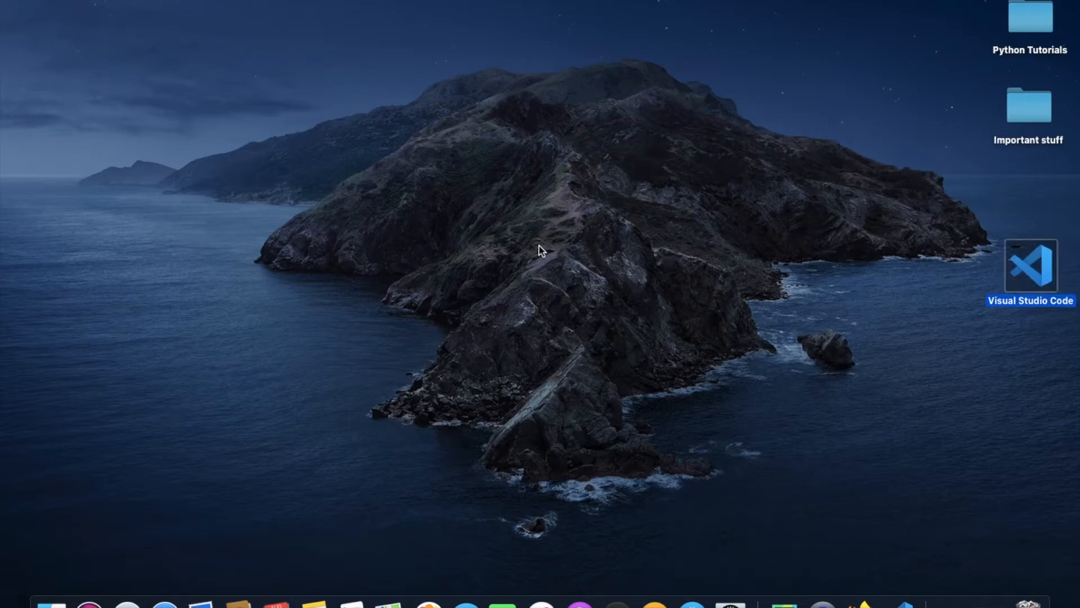
{"action": "right_click", "coordinate": [614, 257]}
{"action": "left_click", "coordinate": [632, 272]}
{"action": "type", "text": "Tutor"}
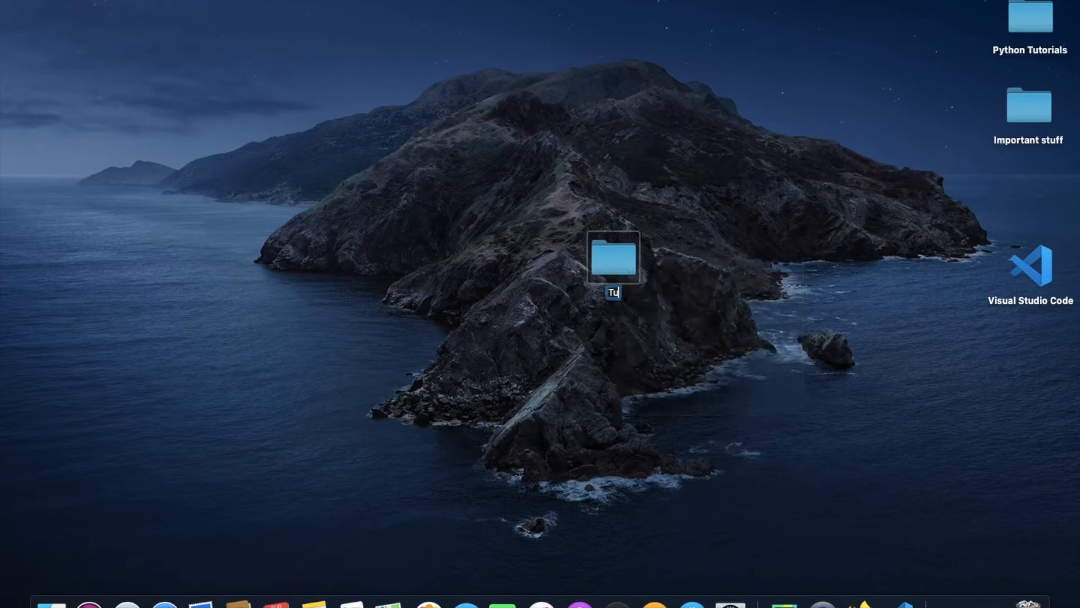
{"action": "type", "text": "ials"}
{"action": "key", "text": "Return"}
Return to Visual Studio Code and open the Tutorials folder from the Desktop as the project folder.
{"action": "left_click", "coordinate": [499, 239]}
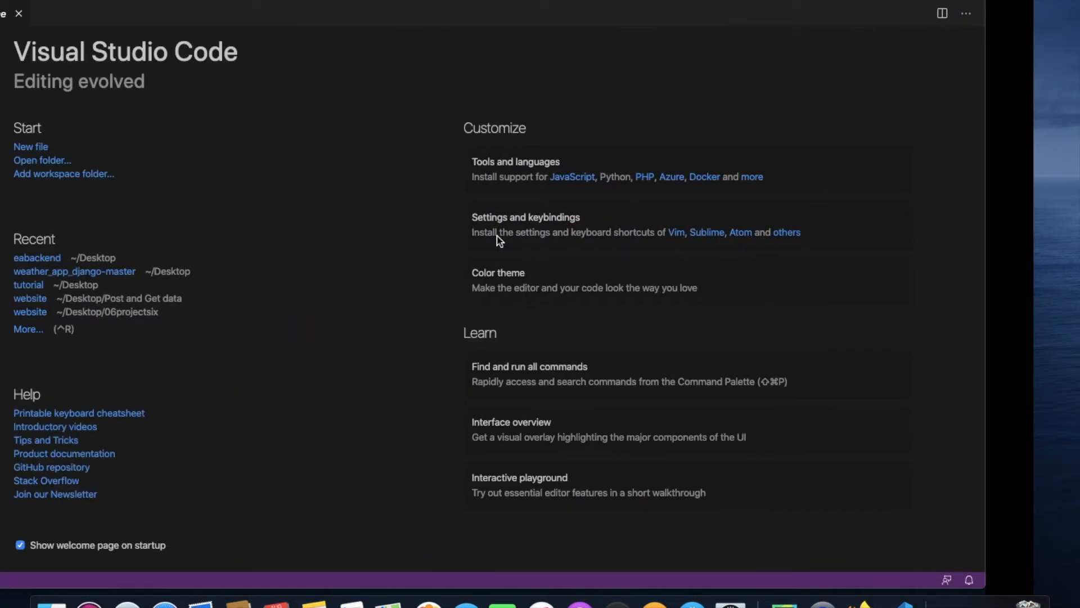
{"action": "left_click", "coordinate": [139, 174]}
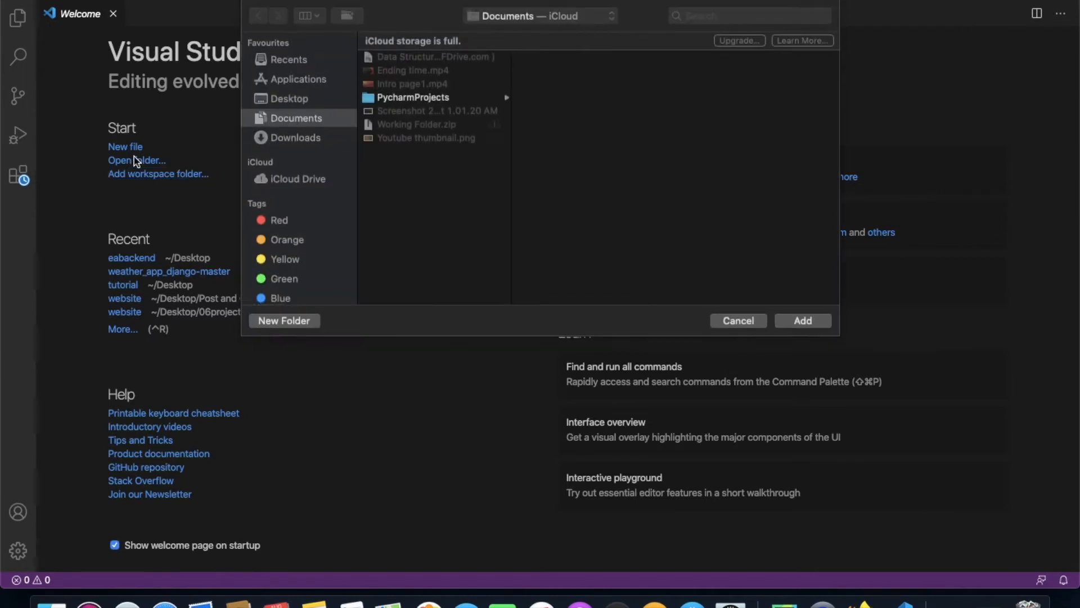
{"action": "left_click", "coordinate": [726, 320]}
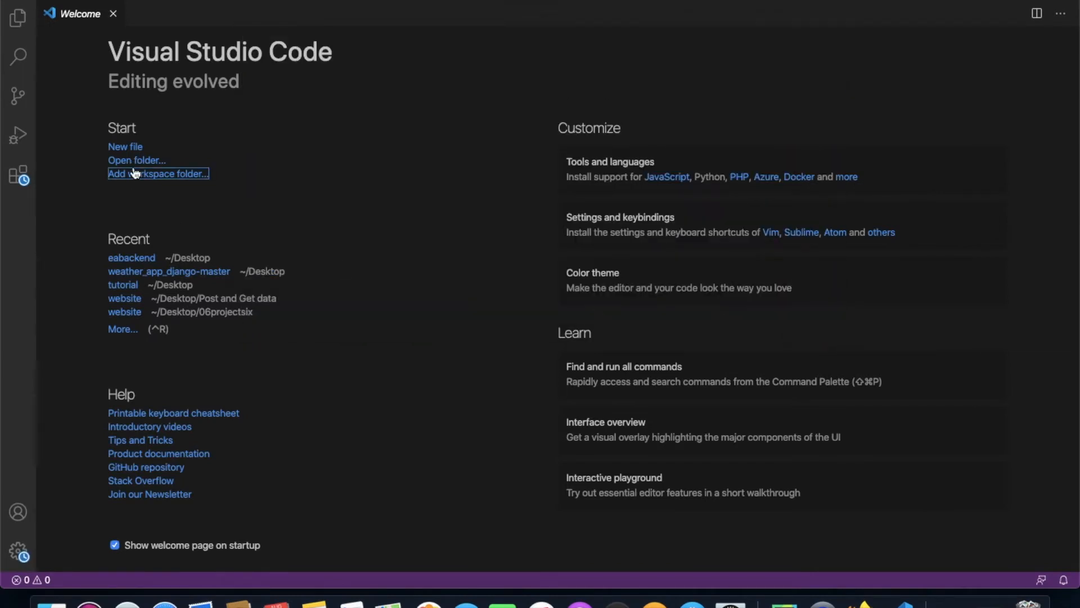
{"action": "left_click", "coordinate": [135, 161]}
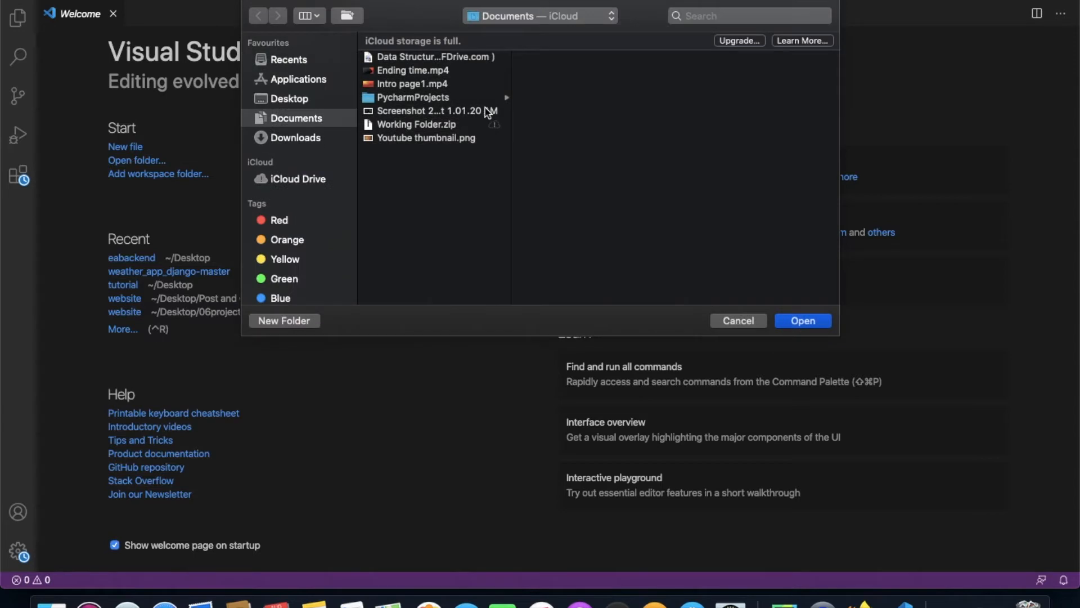
{"action": "left_click", "coordinate": [305, 100]}
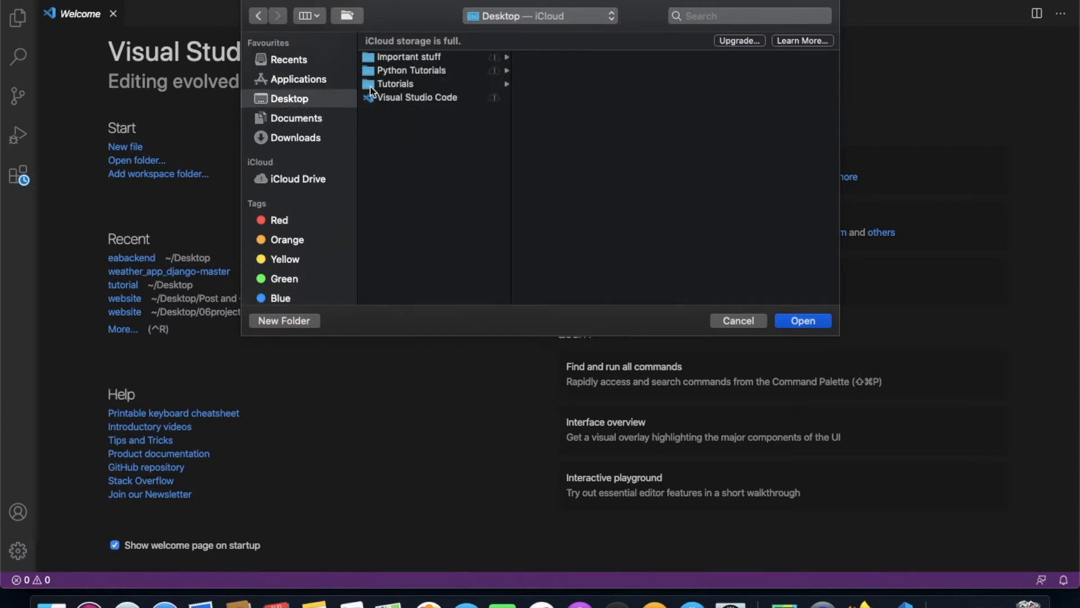
{"action": "left_click", "coordinate": [387, 86]}
{"action": "key", "text": "Return"}
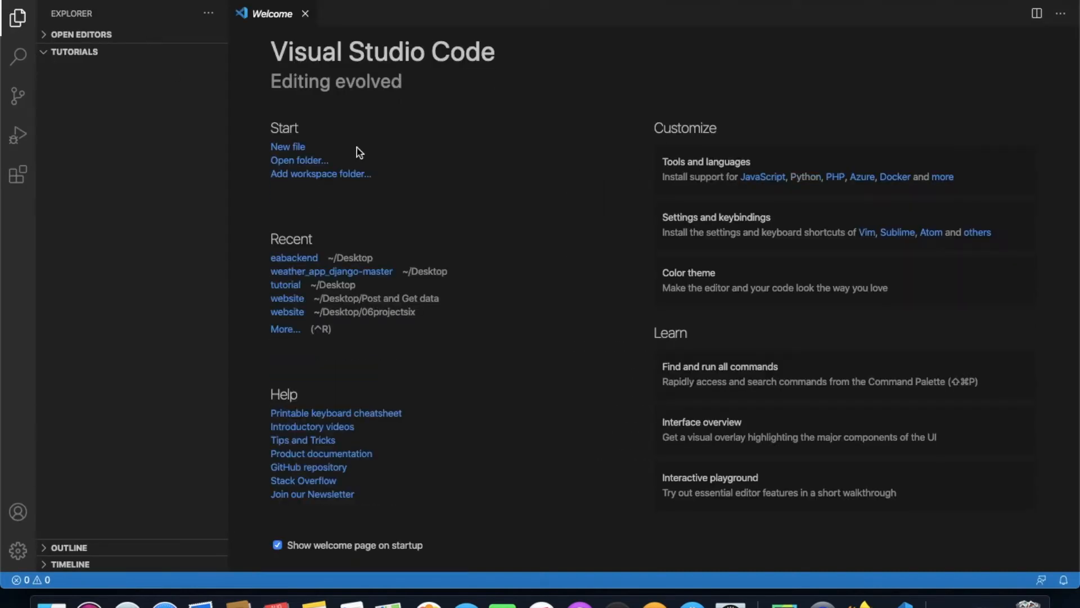
Create a file named hello.py in the Tutorials folder and close the Welcome page.
{"action": "left_click", "coordinate": [74, 52]}
{"action": "left_click", "coordinate": [75, 53]}
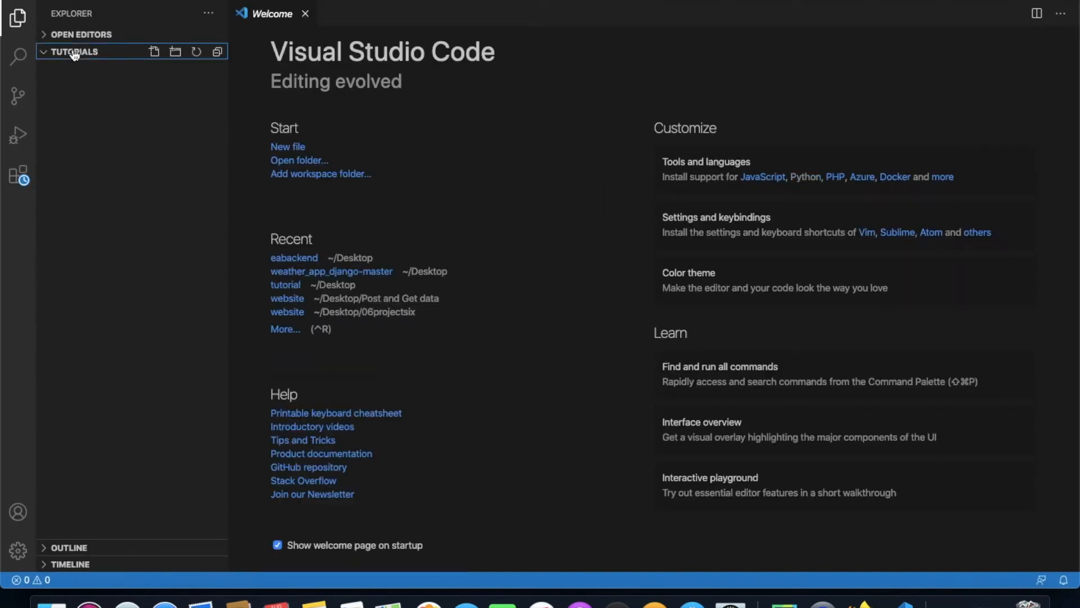
{"action": "left_click", "coordinate": [177, 52]}
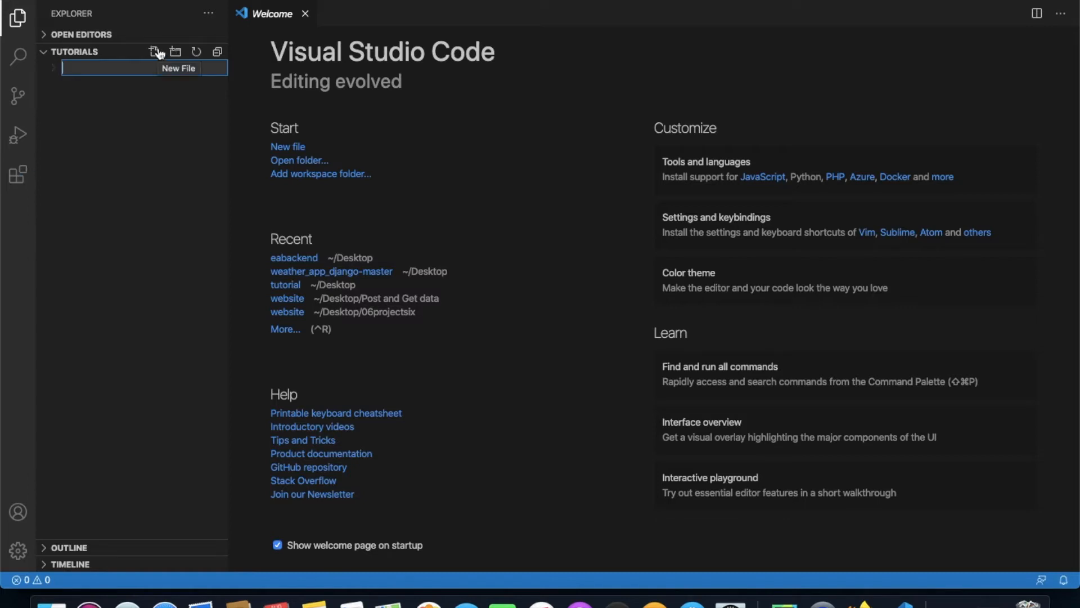
{"action": "left_click", "coordinate": [160, 53]}
{"action": "type", "text": "hello.py"}
{"action": "key", "text": "Return"}
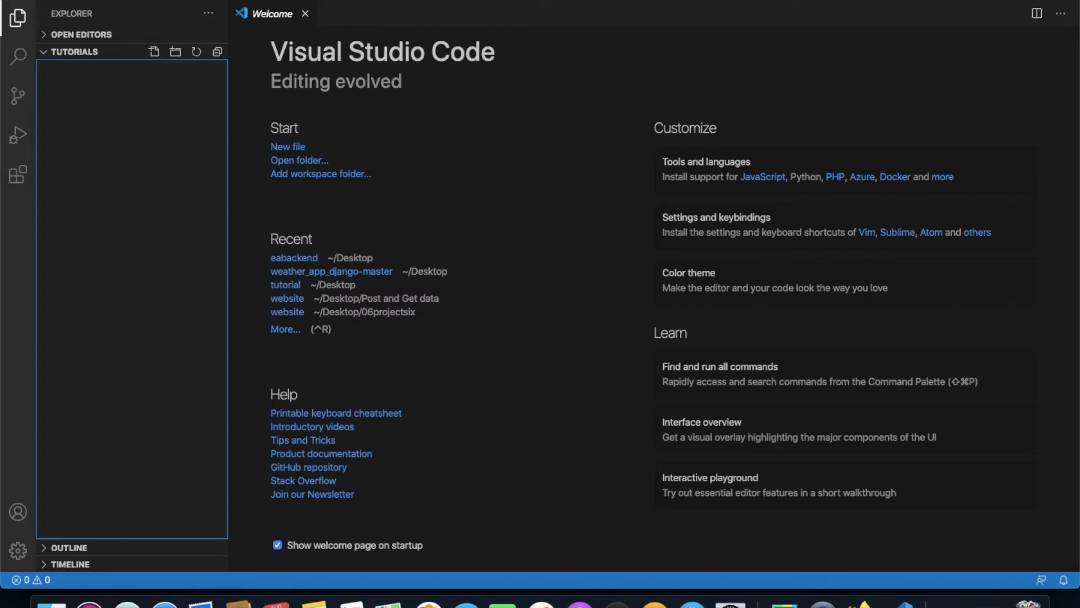
{"action": "left_click", "coordinate": [307, 14]}
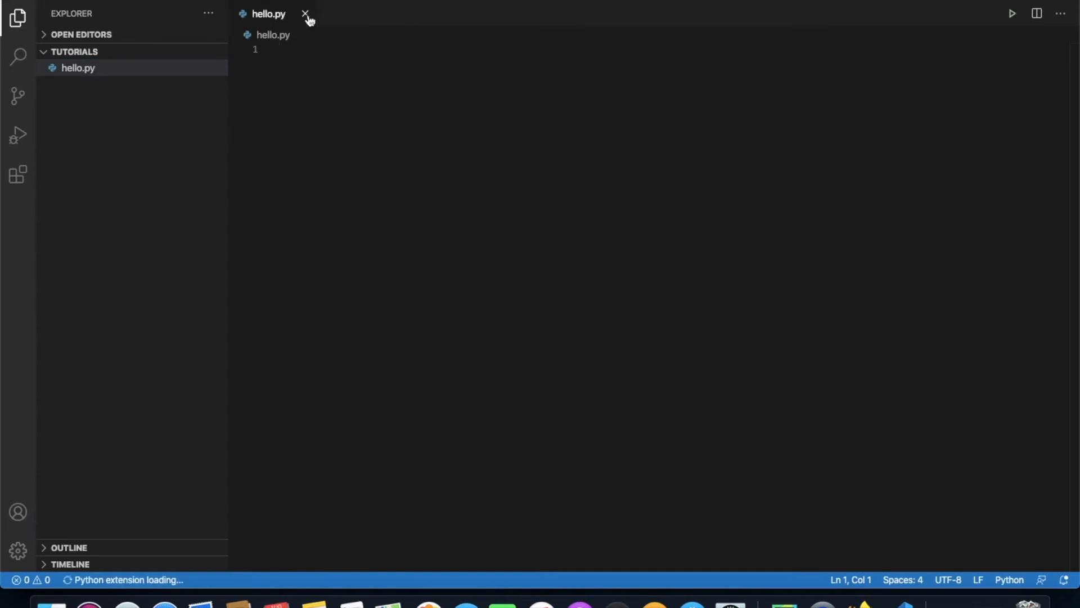
Search the project files for "Python" and look at the related exclude settings.
{"action": "left_click", "coordinate": [25, 58]}
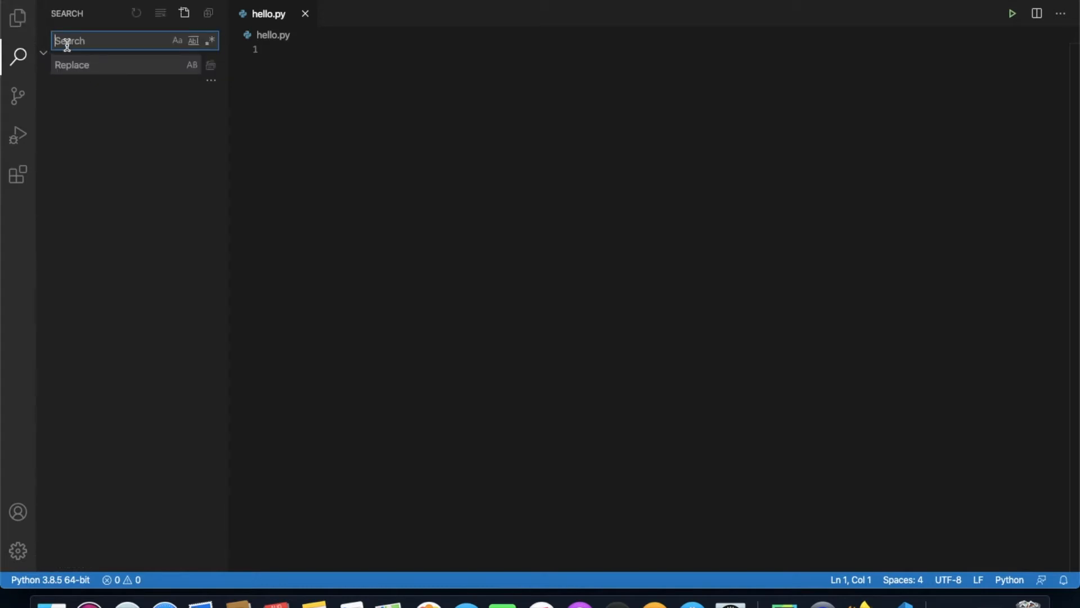
{"action": "type", "text": "Python"}
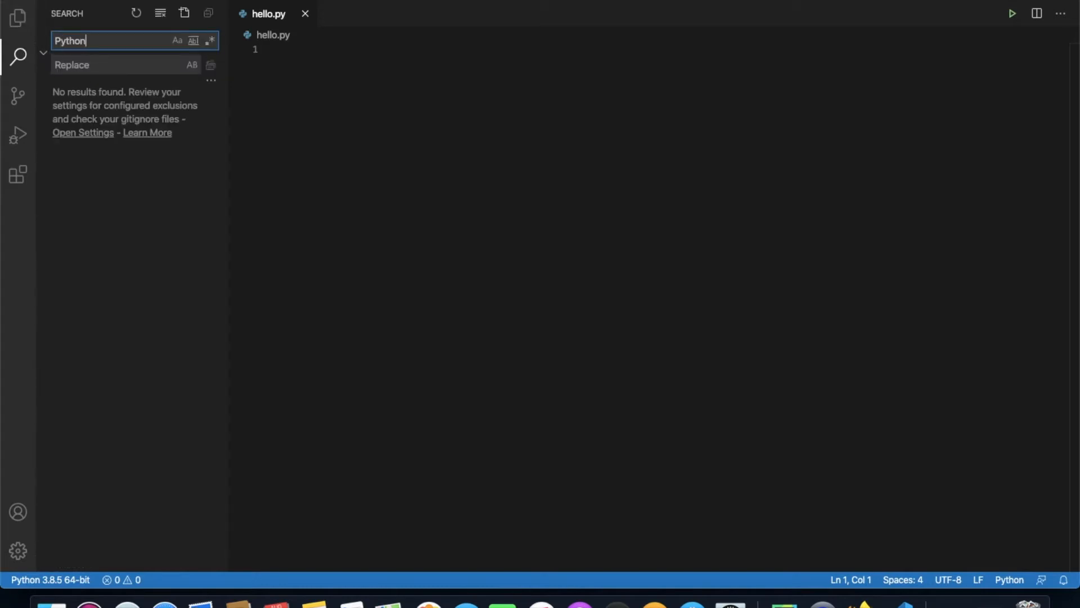
{"action": "left_click", "coordinate": [107, 136]}
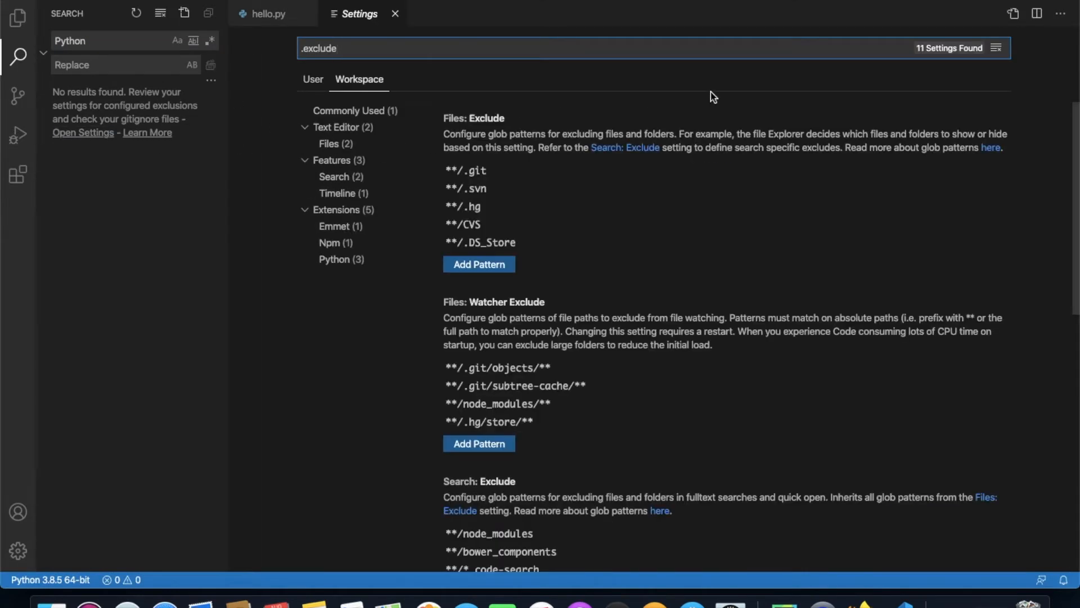
{"action": "left_click", "coordinate": [395, 14]}
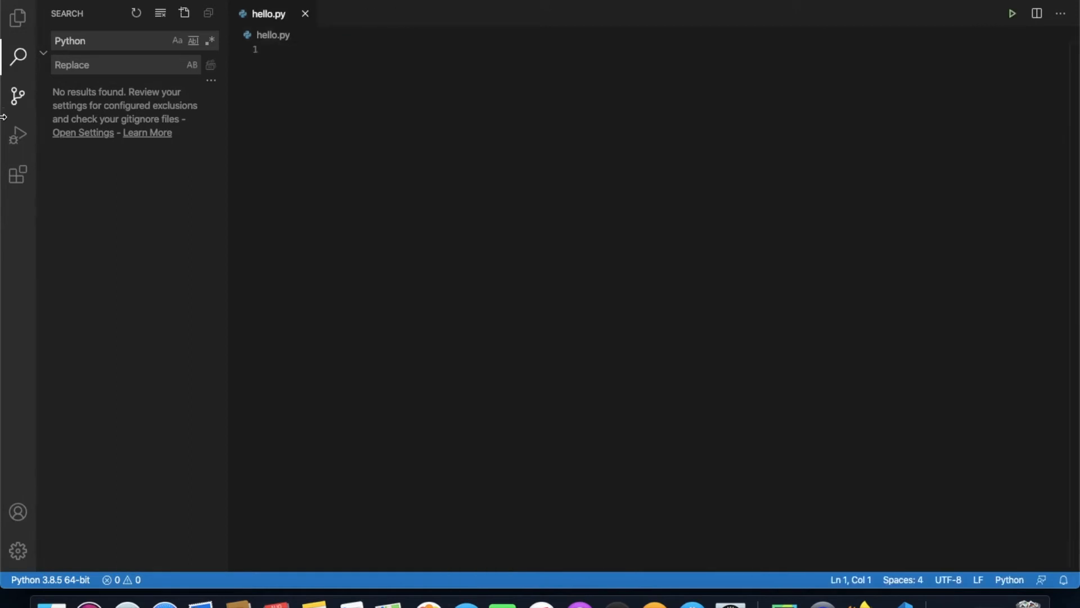
Search the extensions marketplace for "Python" and view the details page of Microsoft's Python extension.
{"action": "left_click", "coordinate": [16, 102]}
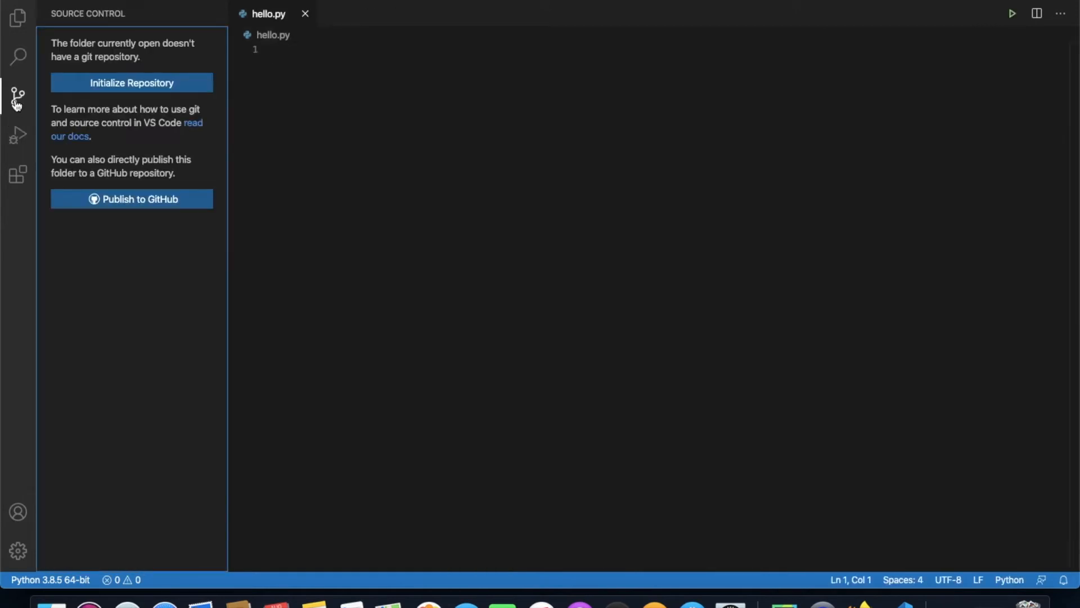
{"action": "left_click", "coordinate": [17, 175]}
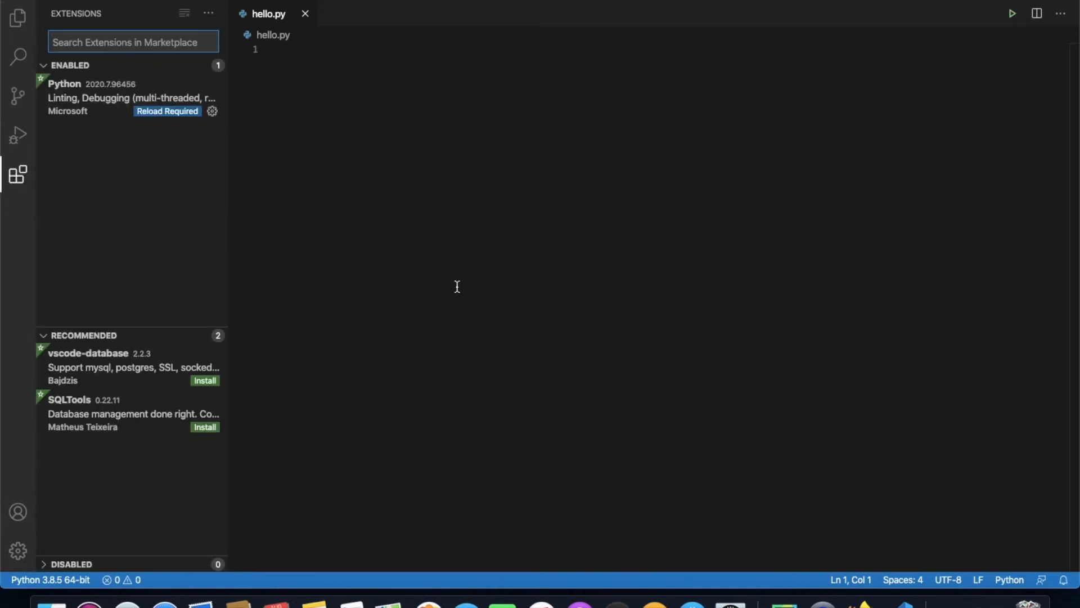
{"action": "left_click", "coordinate": [25, 179]}
{"action": "left_click", "coordinate": [29, 169]}
{"action": "type", "text": "Python"}
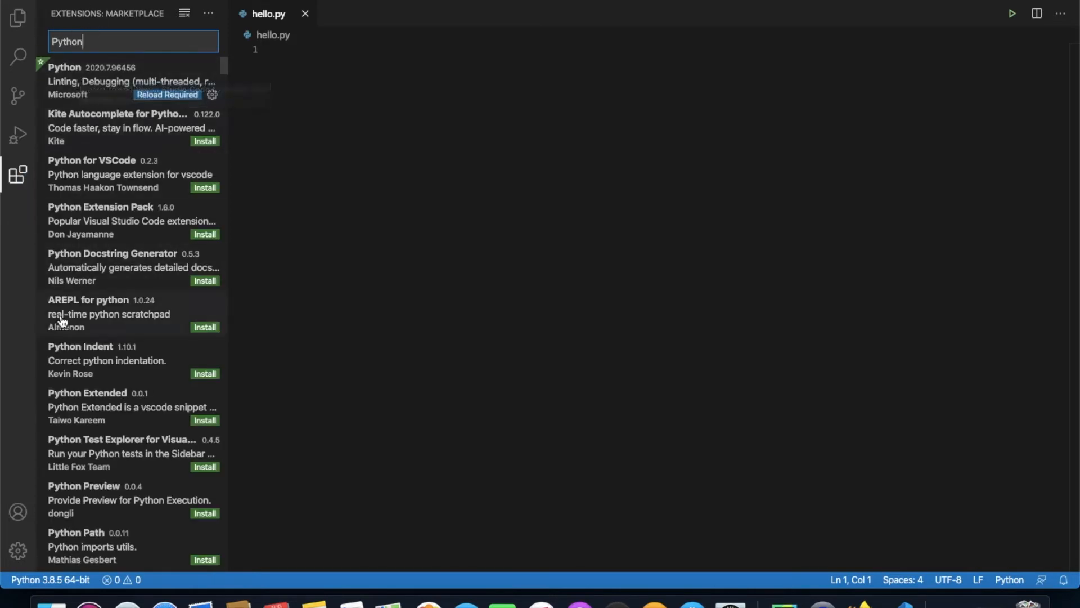
{"action": "left_click", "coordinate": [72, 75]}
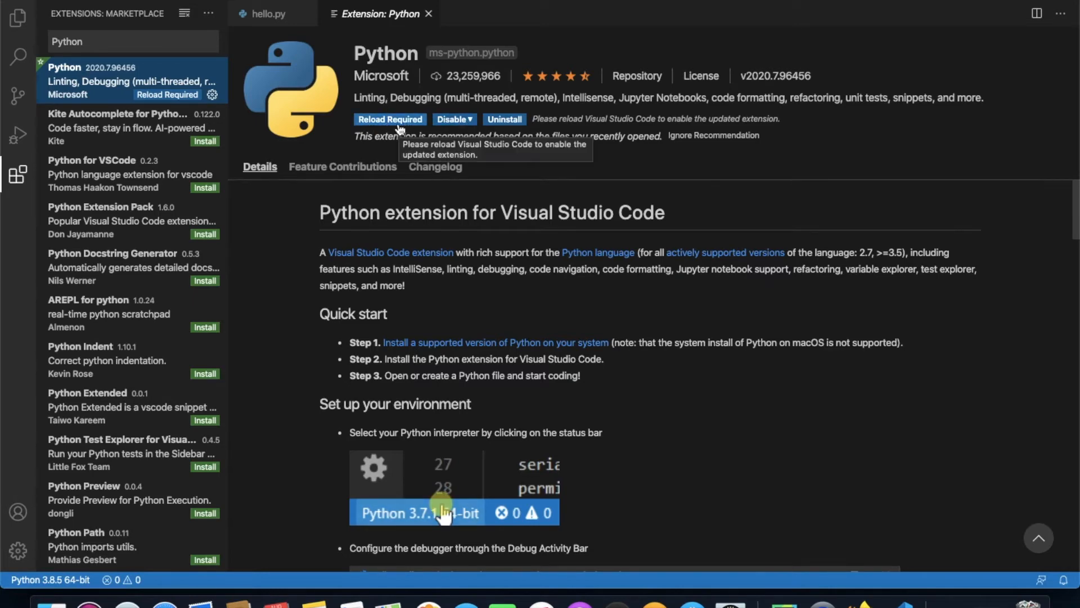
{"action": "left_click", "coordinate": [189, 41]}
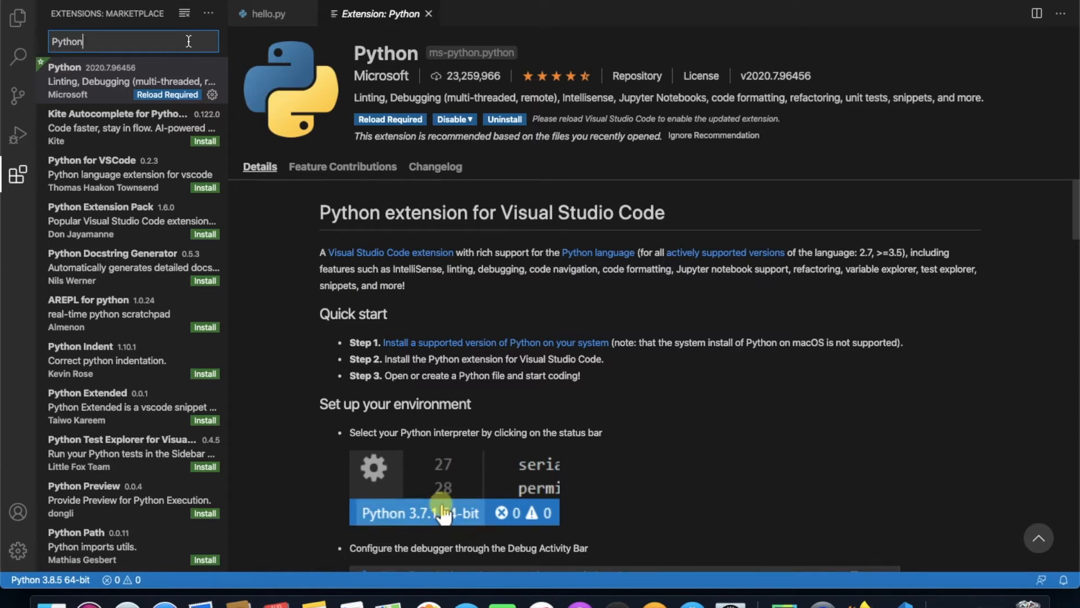
Switch to a new Terminal window and start the interactive interpreter with python3.
{"action": "key", "text": "F4"}
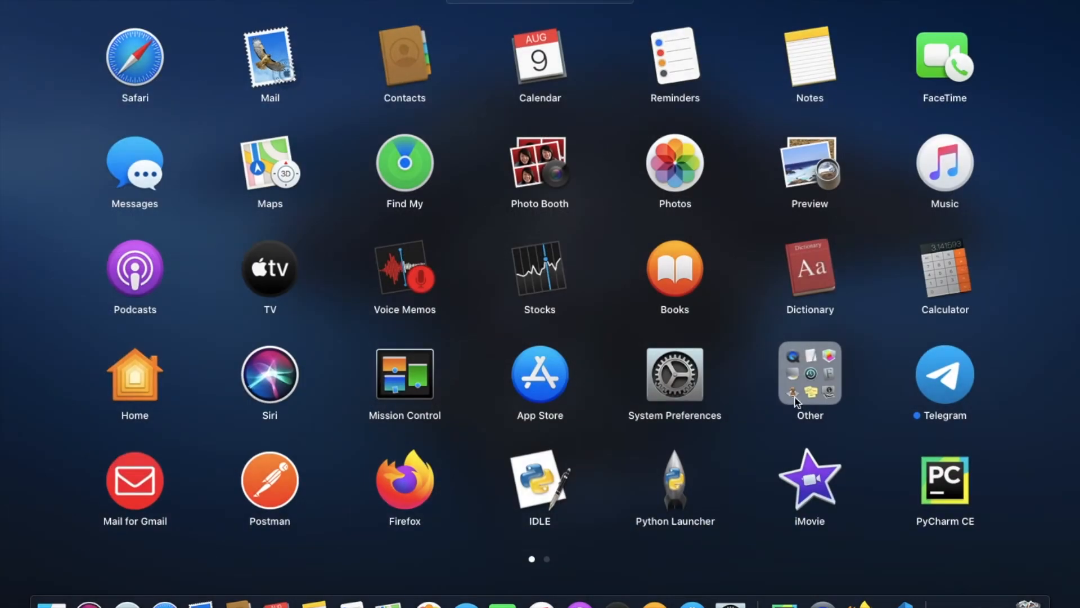
{"action": "left_click", "coordinate": [786, 395]}
{"action": "left_click", "coordinate": [816, 264]}
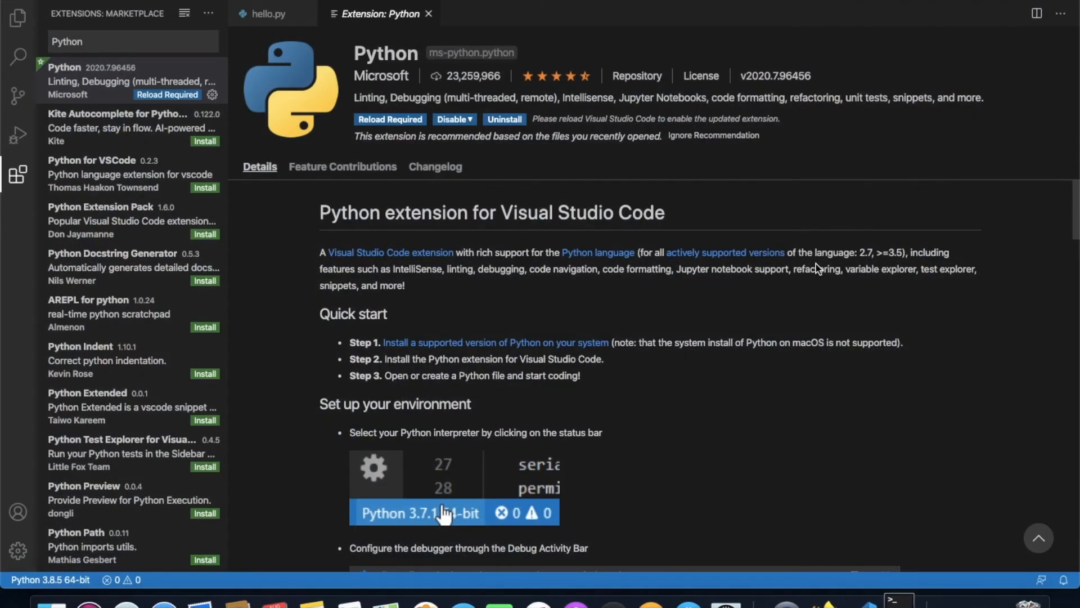
{"action": "type", "text": "pyt"}
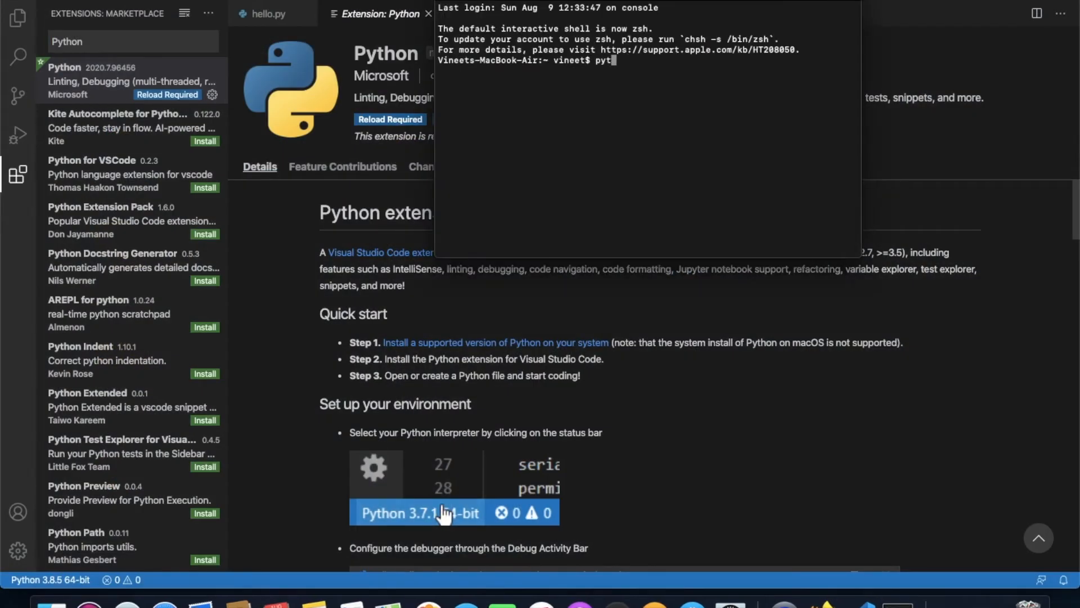
{"action": "type", "text": "hon3"}
{"action": "key", "text": "Return"}
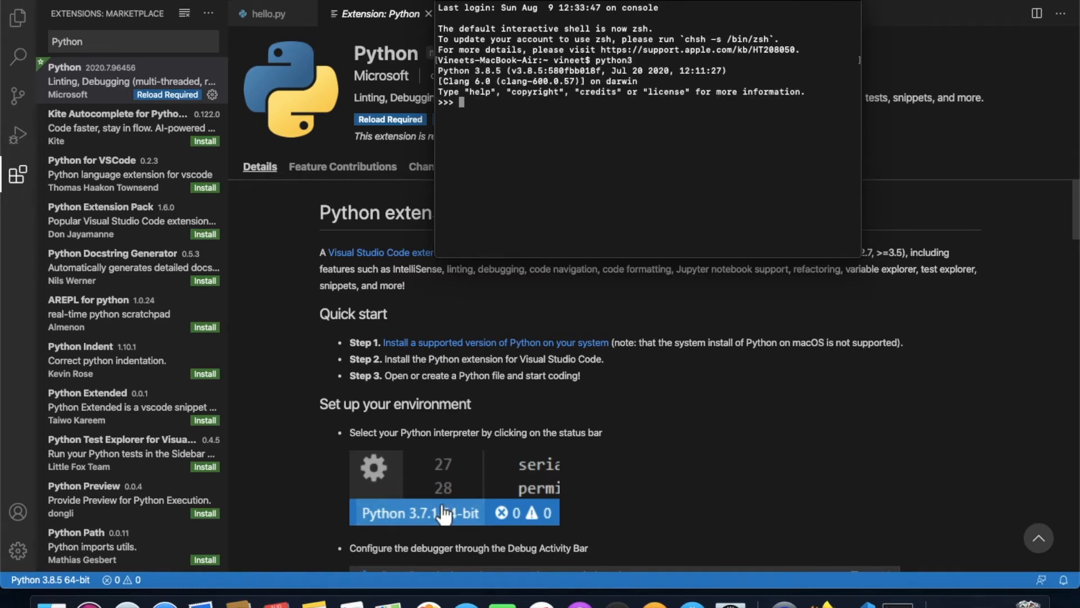
Import sys, query the interpreter's location with sys.executable and select the returned path.
{"action": "type", "text": "import sys"}
{"action": "key", "text": "Return"}
{"action": "type", "text": "sys.executable"}
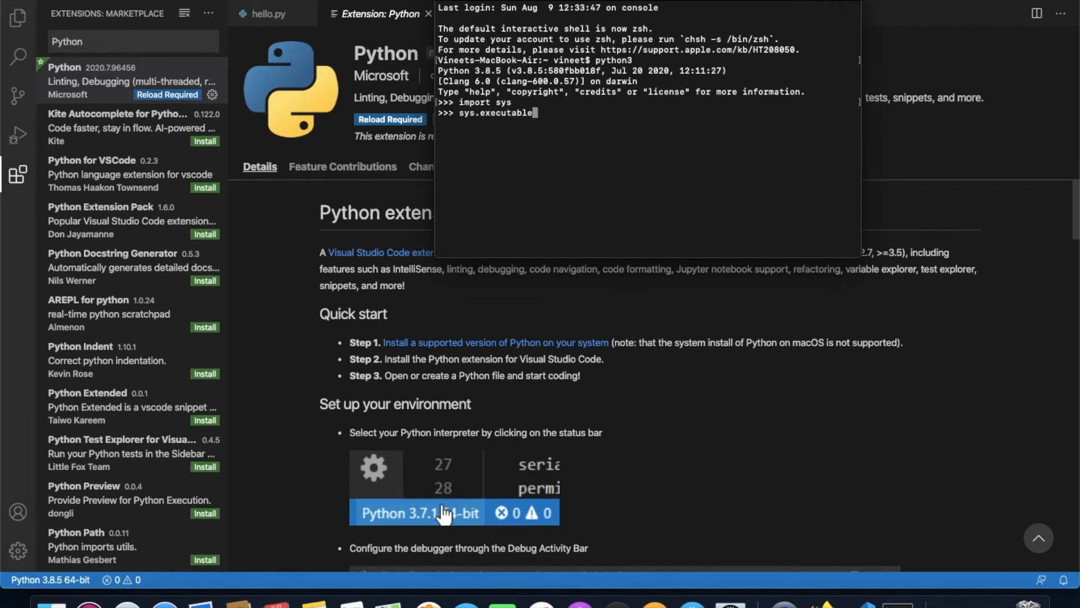
{"action": "key", "text": "Return"}
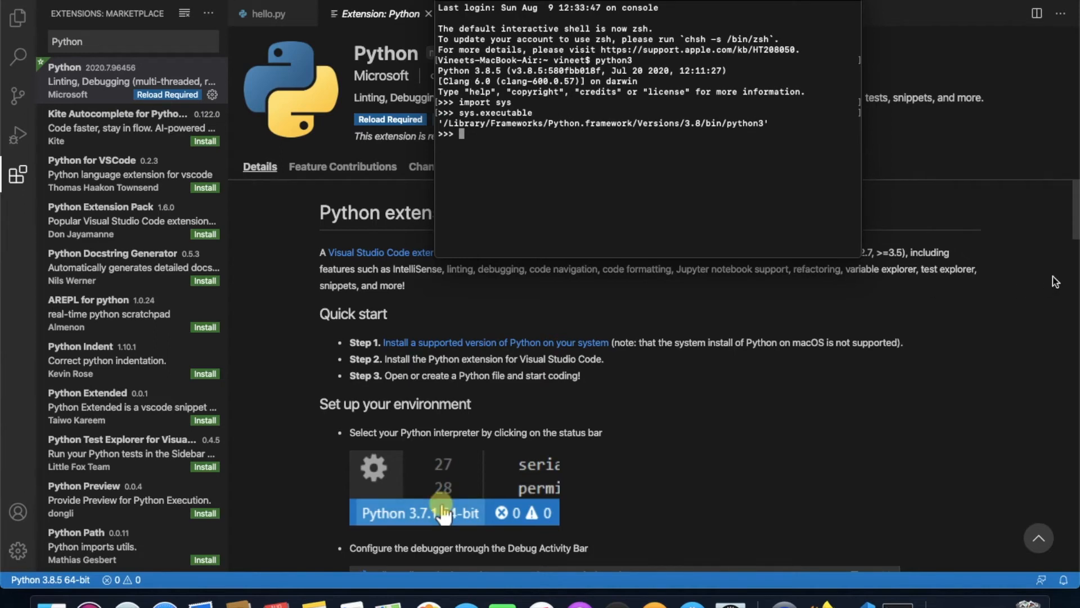
{"action": "left_click_drag", "start_coordinate": [764, 124], "coordinate": [446, 123]}
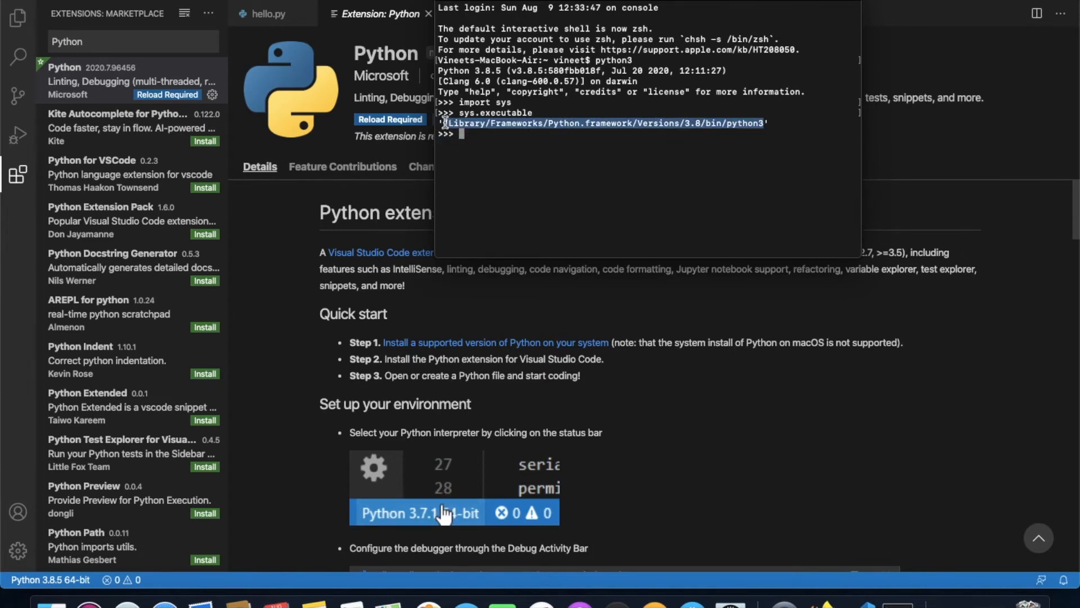
Switch back to Visual Studio Code and open the workspace settings as the settings.json file.
{"action": "left_click", "coordinate": [251, 228]}
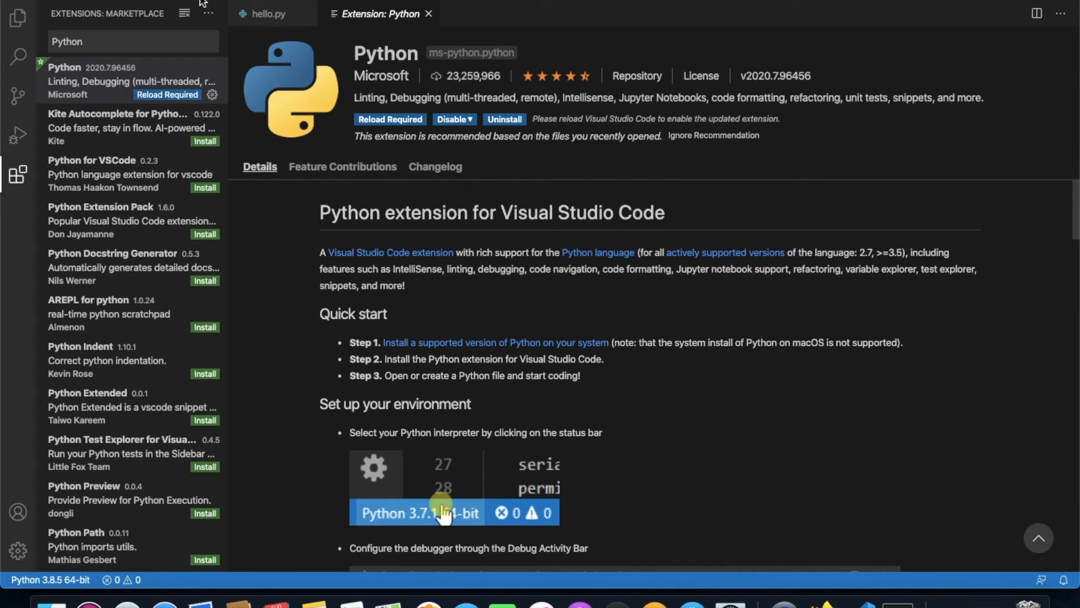
{"action": "left_click", "coordinate": [49, 0]}
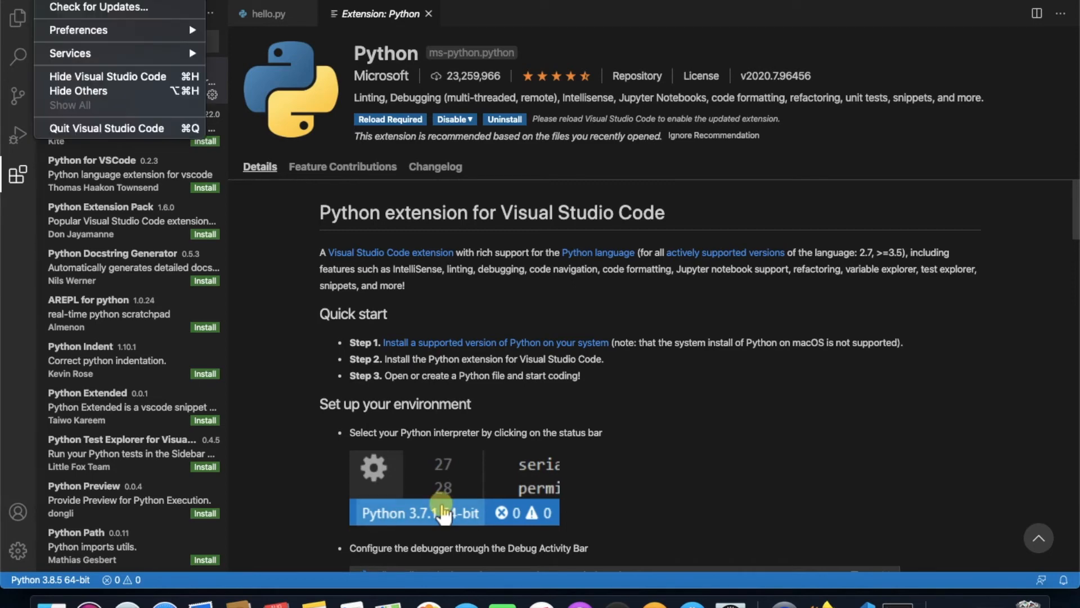
{"action": "mouse_move", "coordinate": [186, 30]}
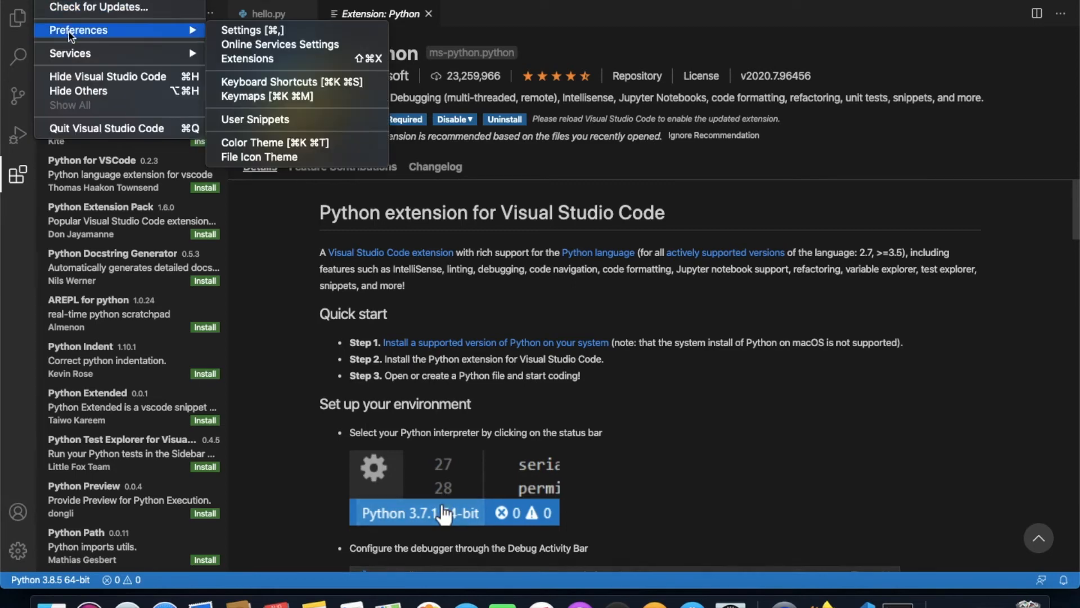
{"action": "left_click", "coordinate": [239, 31]}
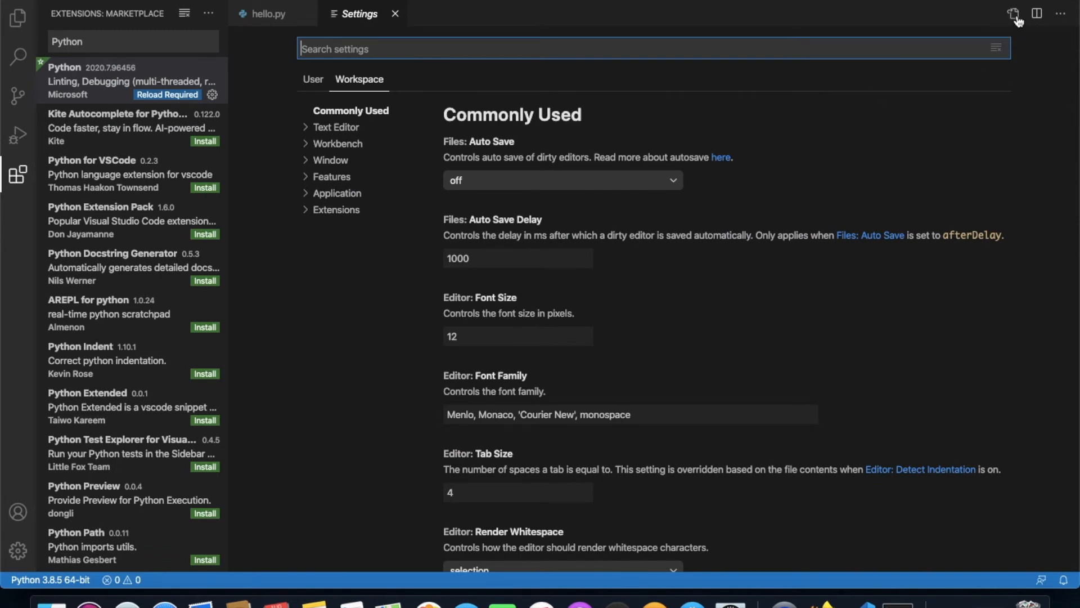
{"action": "left_click", "coordinate": [1015, 16]}
Add a python.pythonPath entry on a new line between the braces of settings.json.
{"action": "left_click", "coordinate": [361, 53]}
{"action": "key", "text": "Return"}
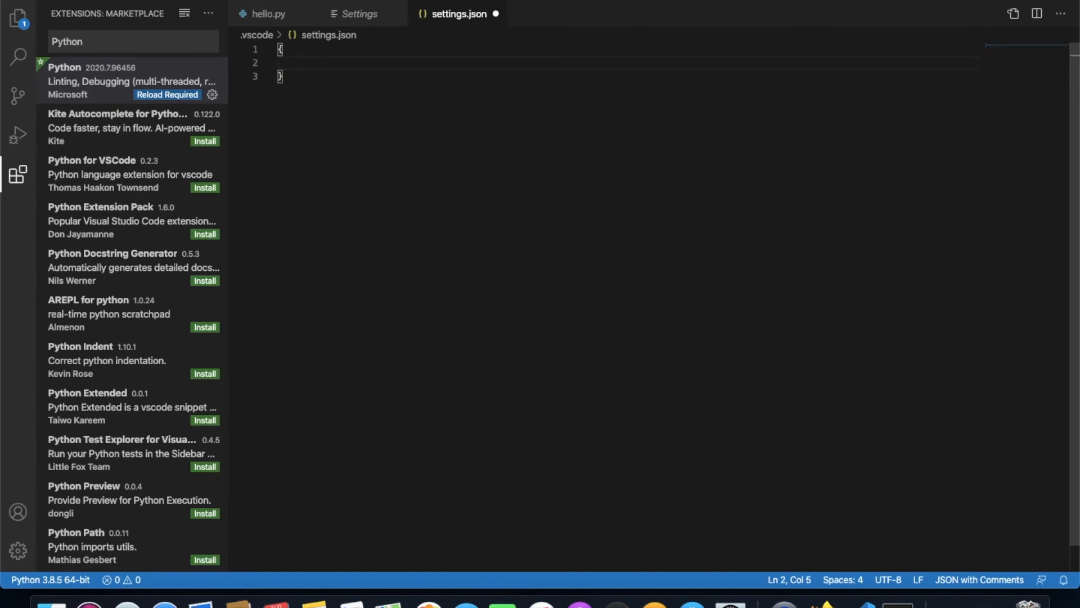
{"action": "type", "text": "pytho"}
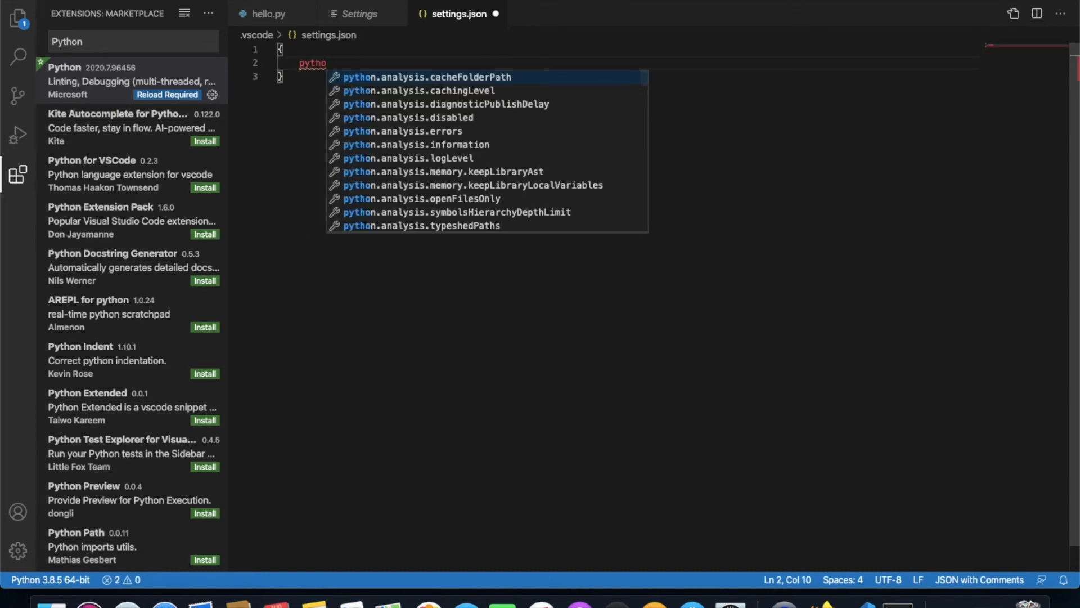
{"action": "type", "text": "n"}
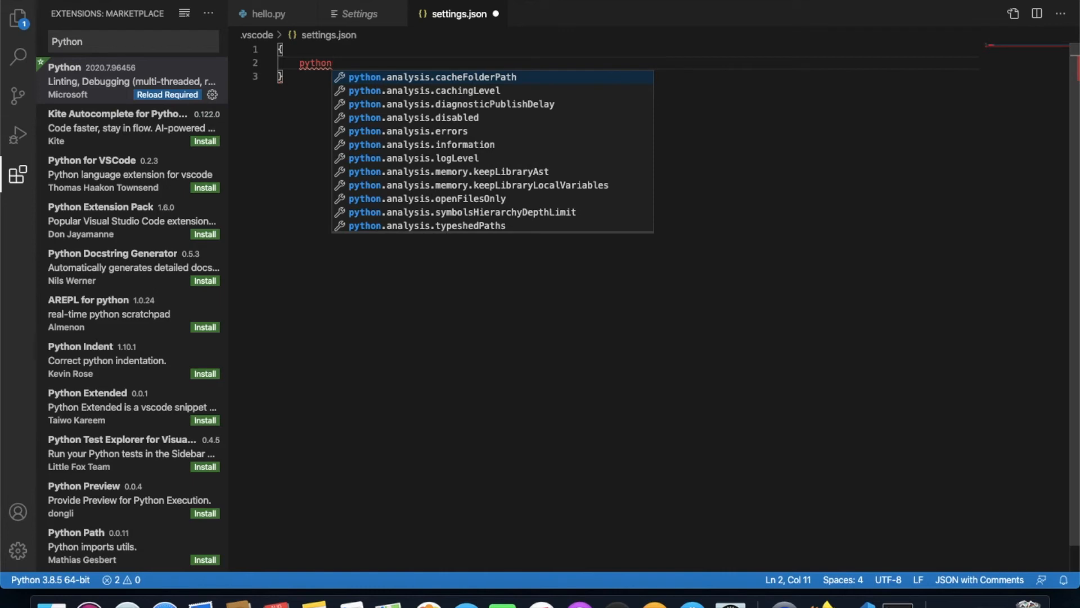
{"action": "type", "text": "pa"}
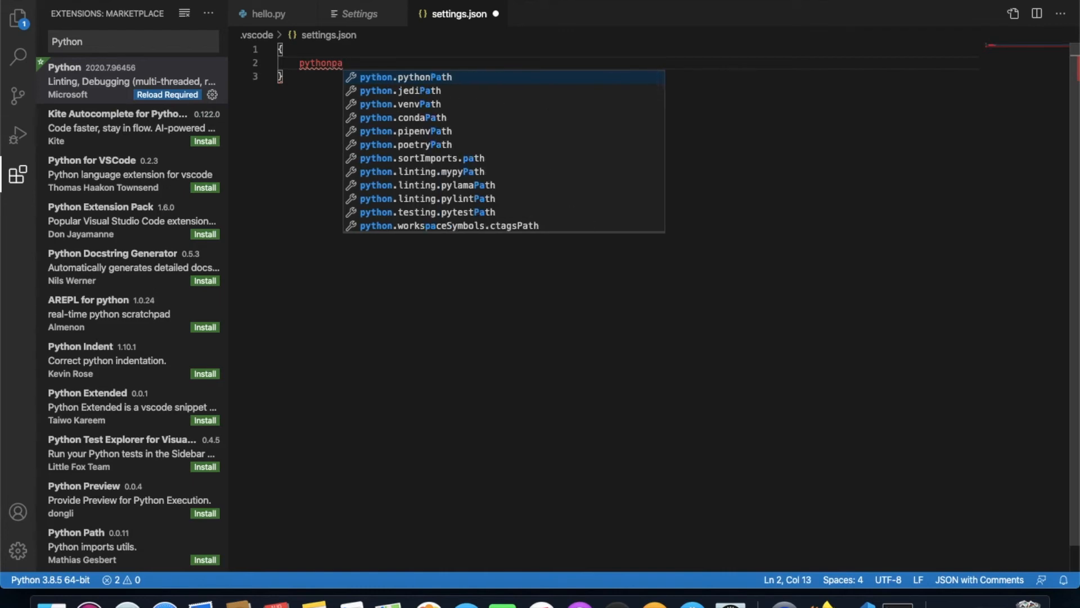
{"action": "key", "text": "Return"}
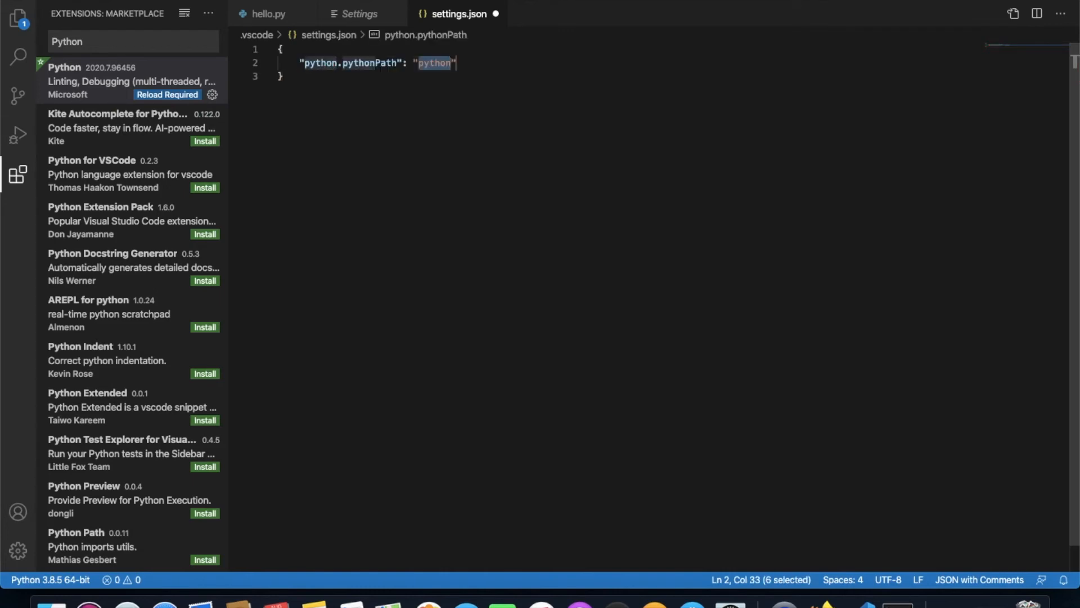
Set python.pythonPath to "/Library/Frameworks/Python.framework/Versions/3.8/bin/python3", save settings.json and close both settings editors.
{"action": "key", "text": "BackSpace"}
{"action": "key", "text": "ctrl+space"}
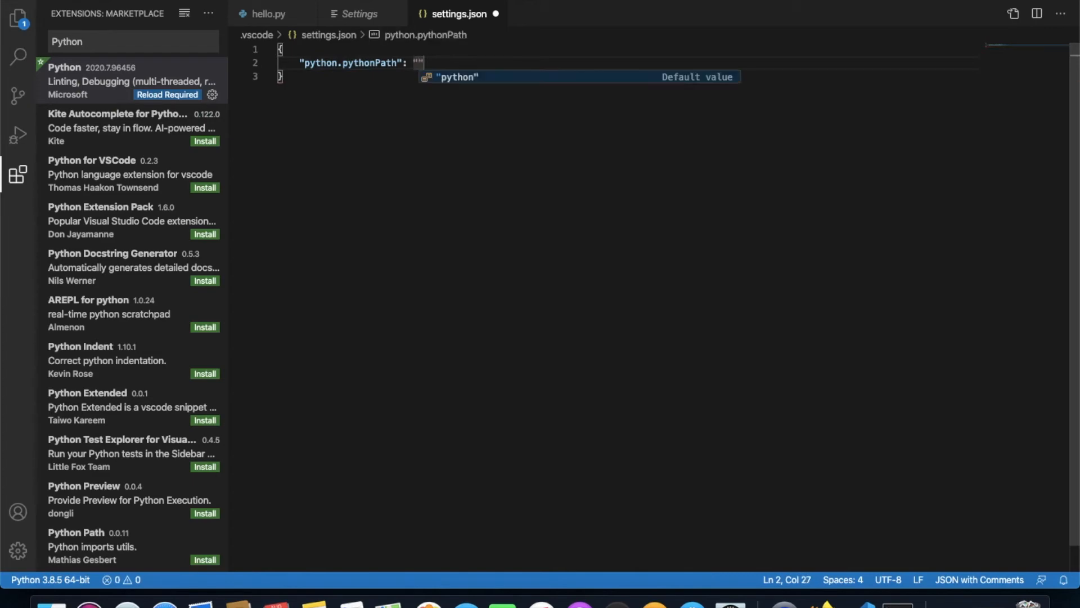
{"action": "type", "text": "/Library/Frameworks/Python.framework/Versions/3.8/bin/python3"}
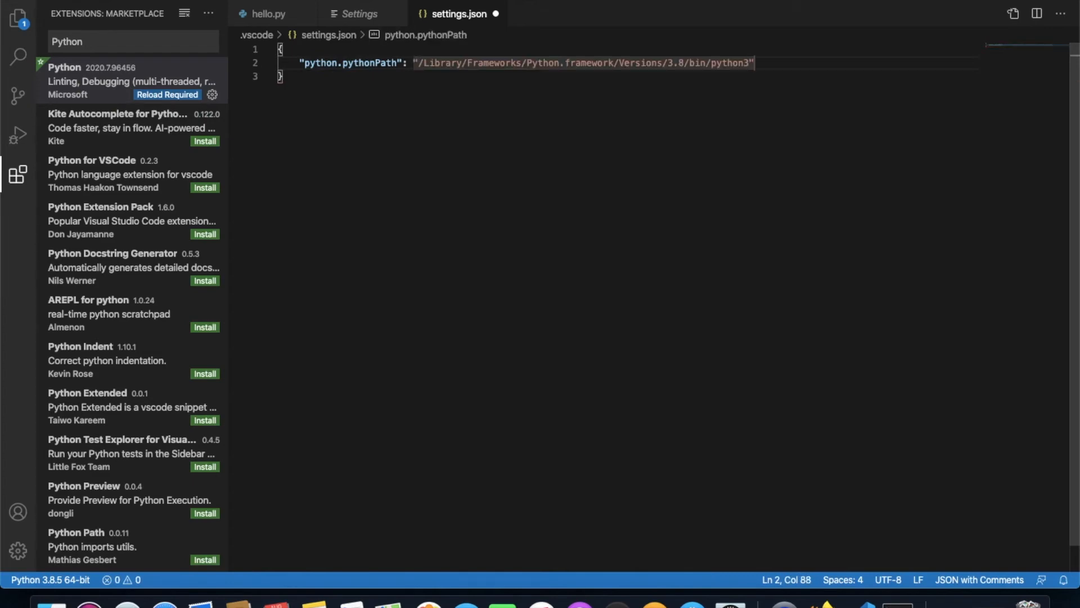
{"action": "key", "text": "super+s"}
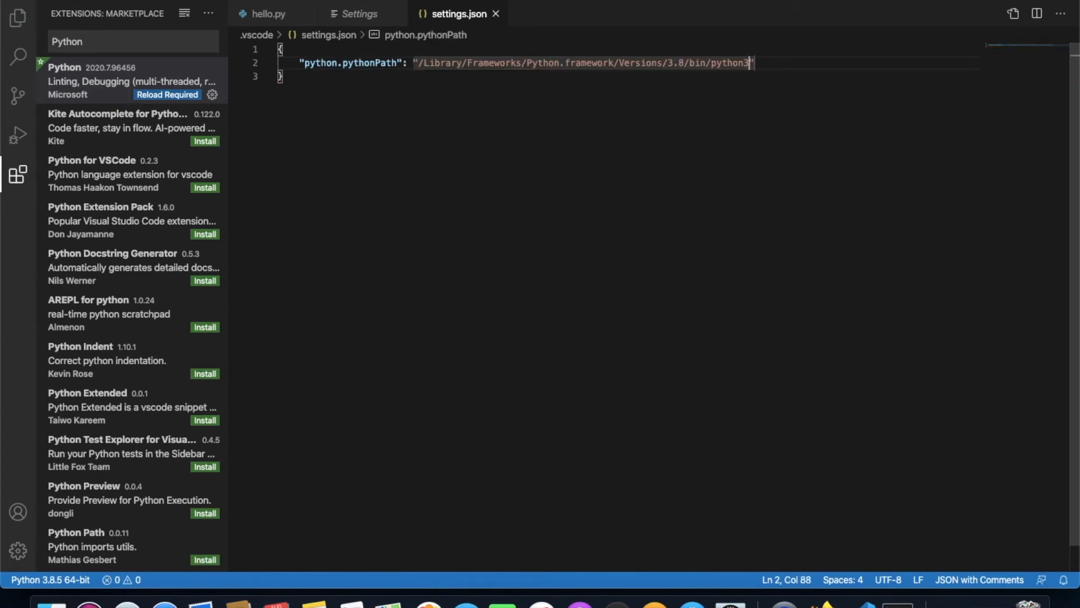
{"action": "left_click", "coordinate": [495, 14]}
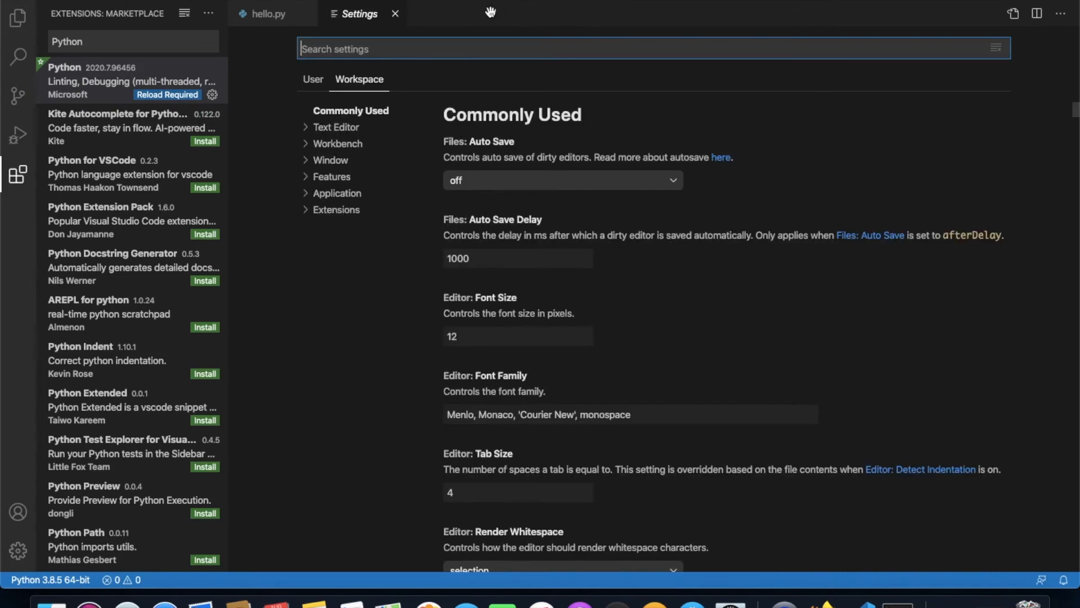
{"action": "left_click", "coordinate": [395, 14]}
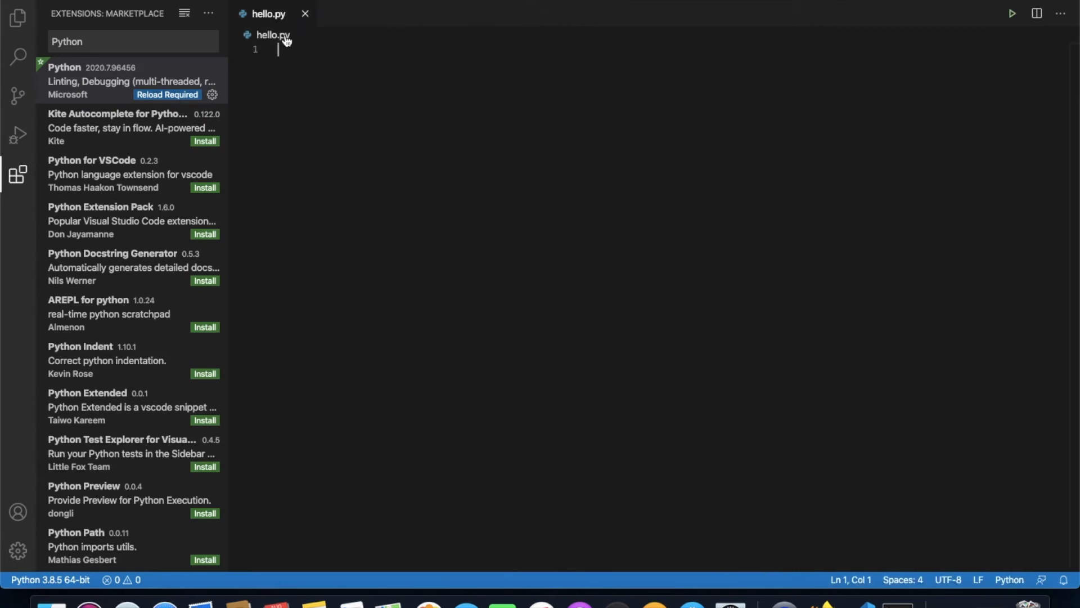
Write a print statement in hello.py with "My name is" followed by the person's full name, and run the saved file.
{"action": "left_click", "coordinate": [19, 20]}
{"action": "left_click", "coordinate": [301, 66]}
{"action": "type", "text": "print(\"My name is vineet tomar"}
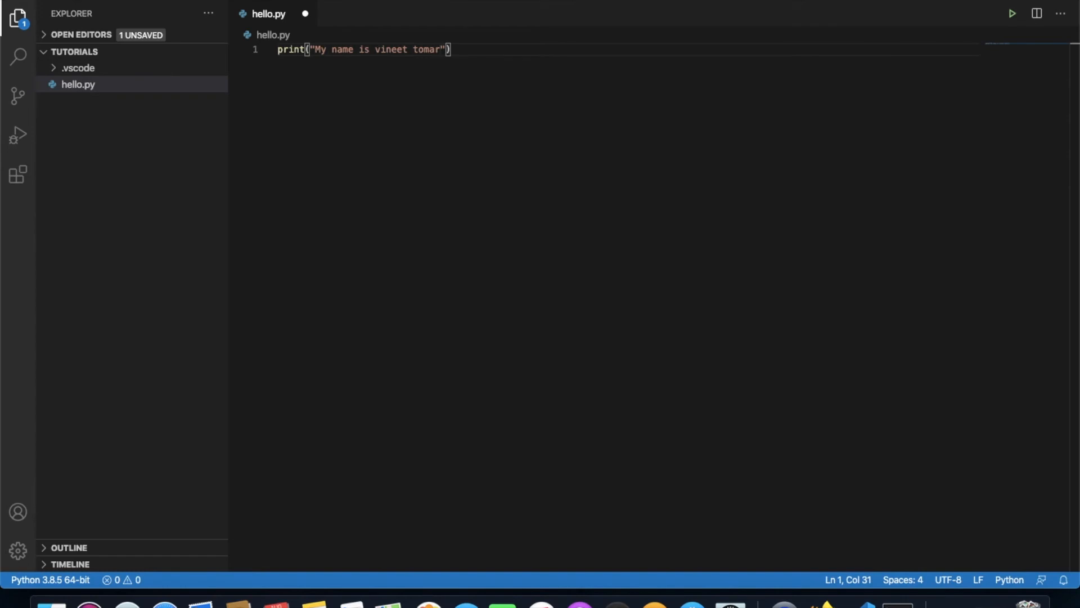
{"action": "key", "text": "super+s"}
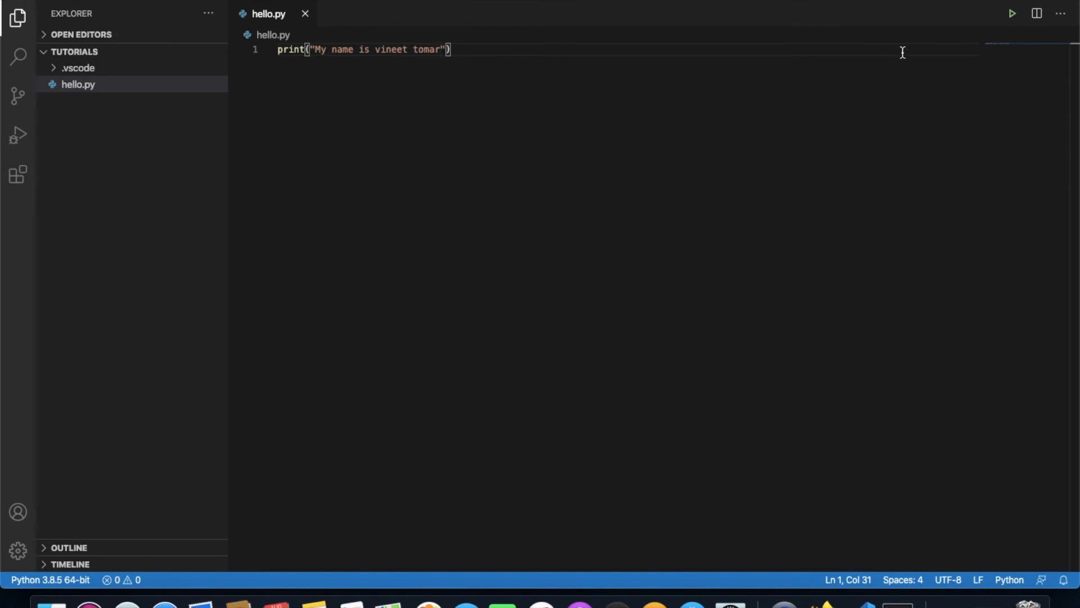
{"action": "left_click", "coordinate": [1012, 14]}
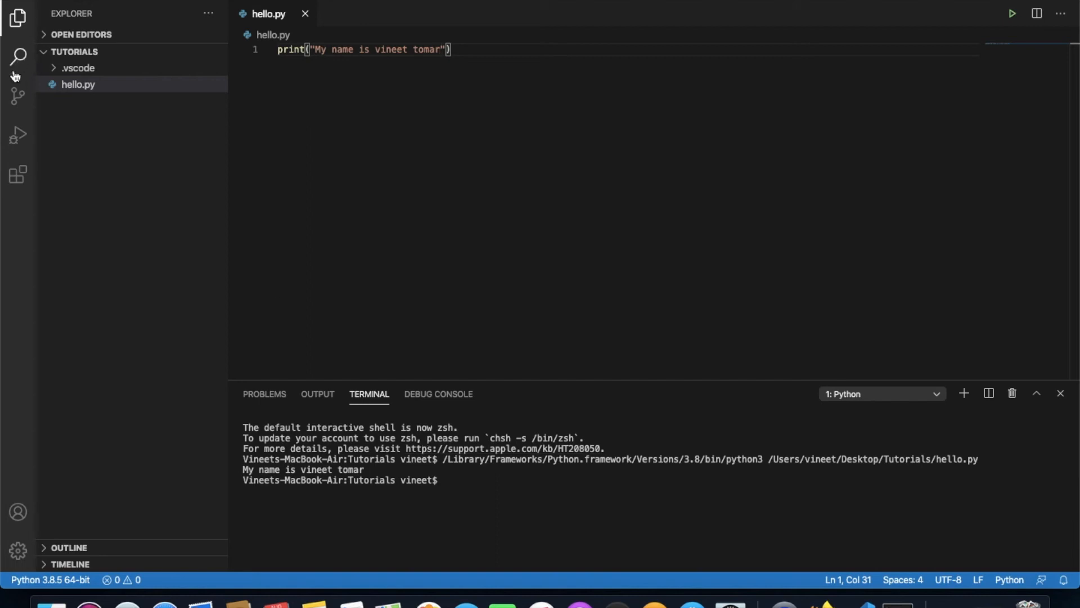
Debug hello.py with the Python File configuration and set a breakpoint on line 1.
{"action": "left_click", "coordinate": [10, 140]}
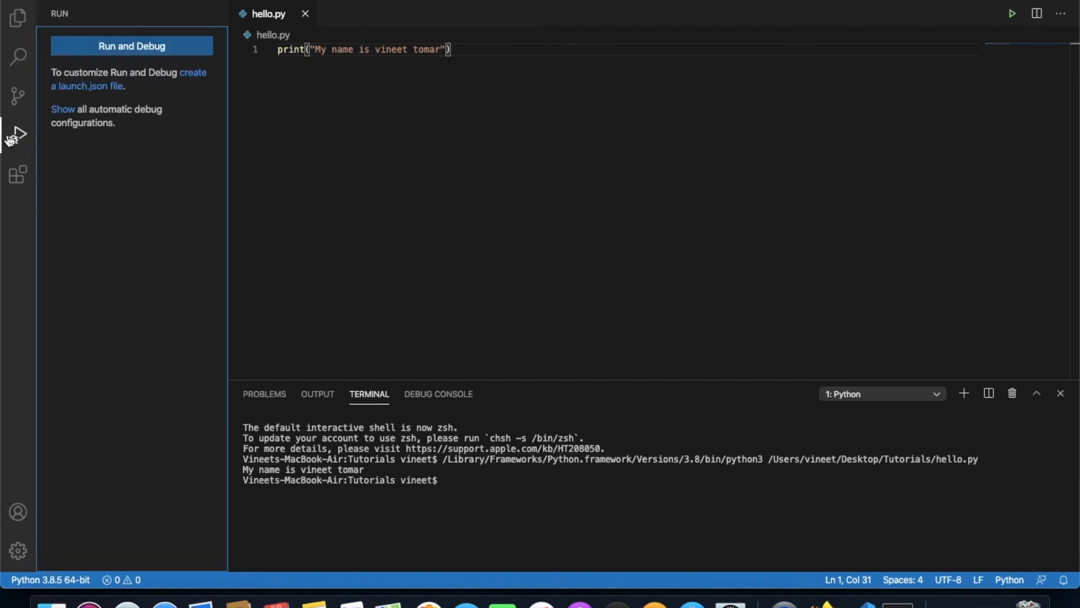
{"action": "left_click", "coordinate": [101, 54]}
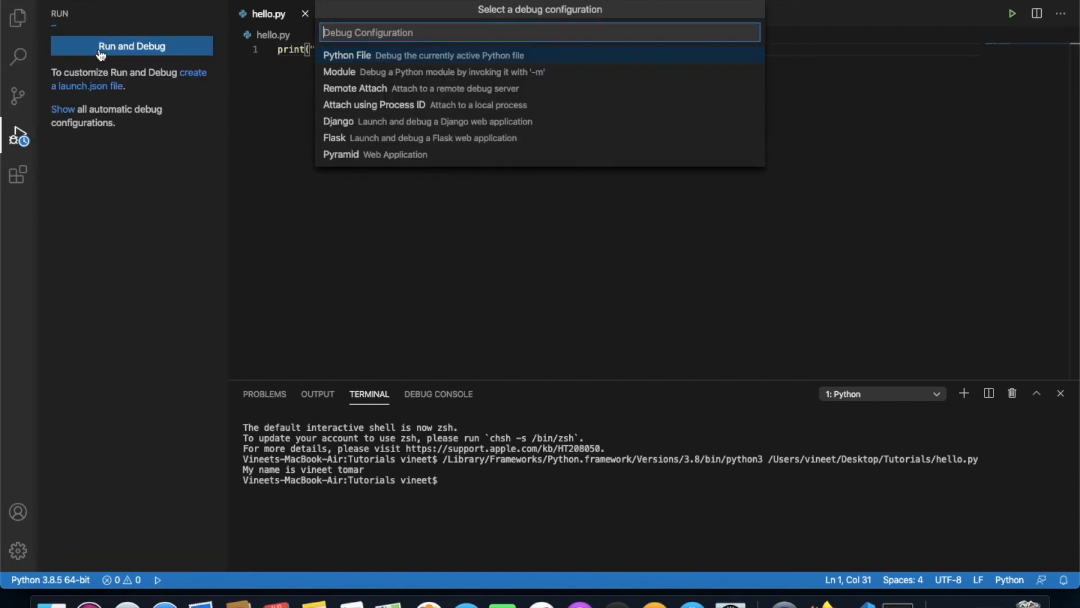
{"action": "left_click", "coordinate": [389, 54]}
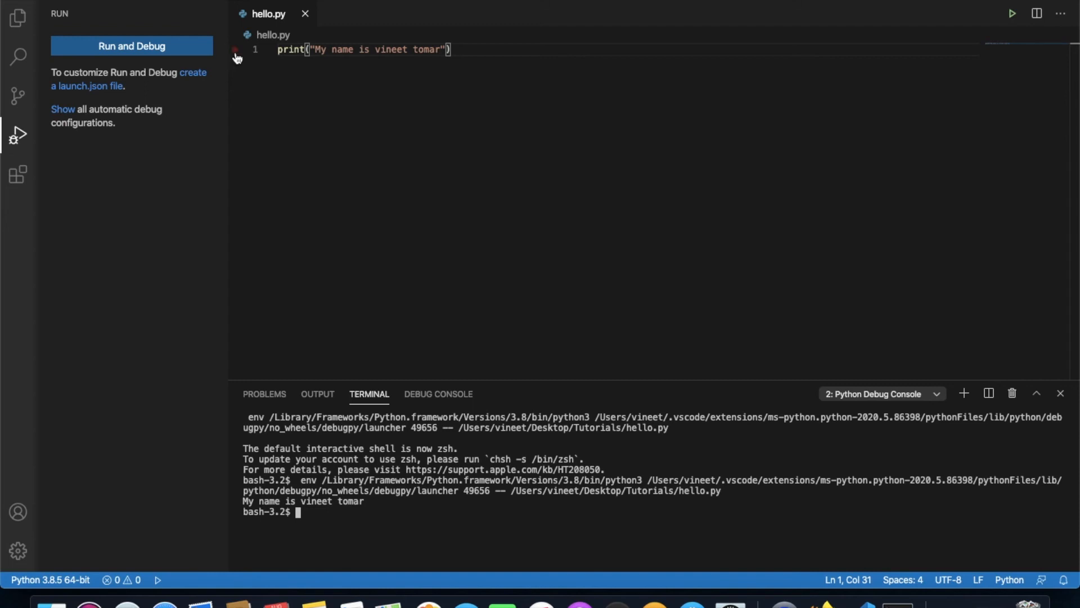
{"action": "left_click", "coordinate": [235, 50]}
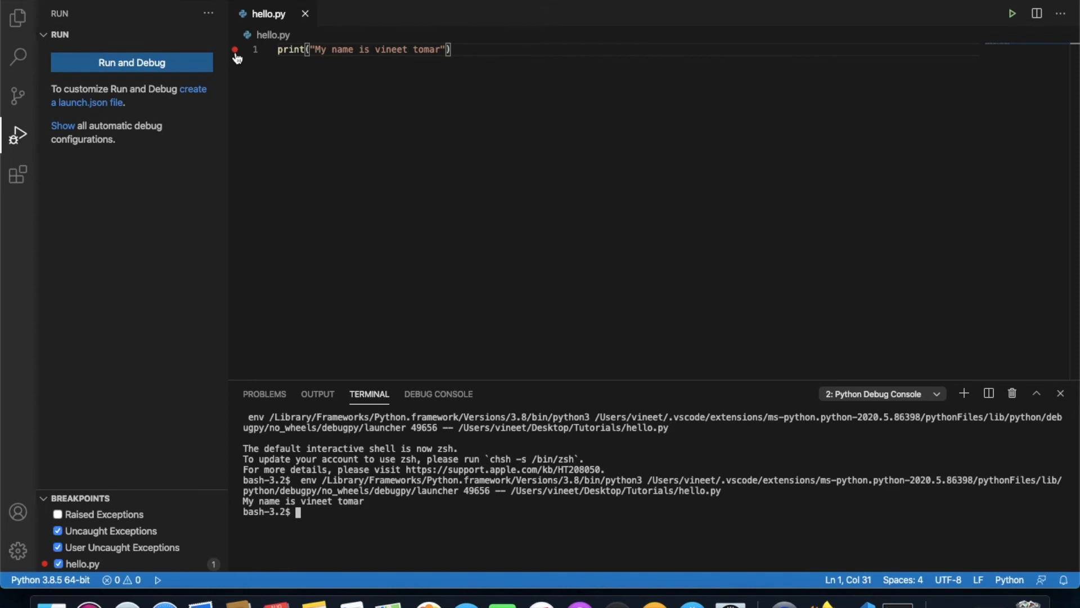